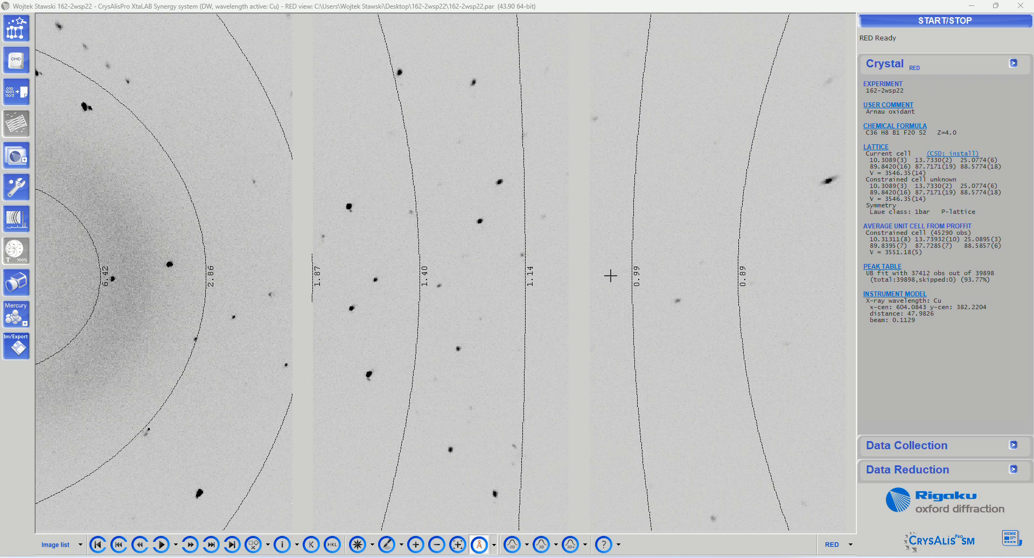
Step: Browse through the diffraction images and examine the shape and distribution of the reflection spots
{"action": "scroll", "coordinate": [383, 278], "scroll_direction": "down", "scroll_amount": 3}
{"action": "scroll", "coordinate": [384, 277], "scroll_direction": "down", "scroll_amount": 4}
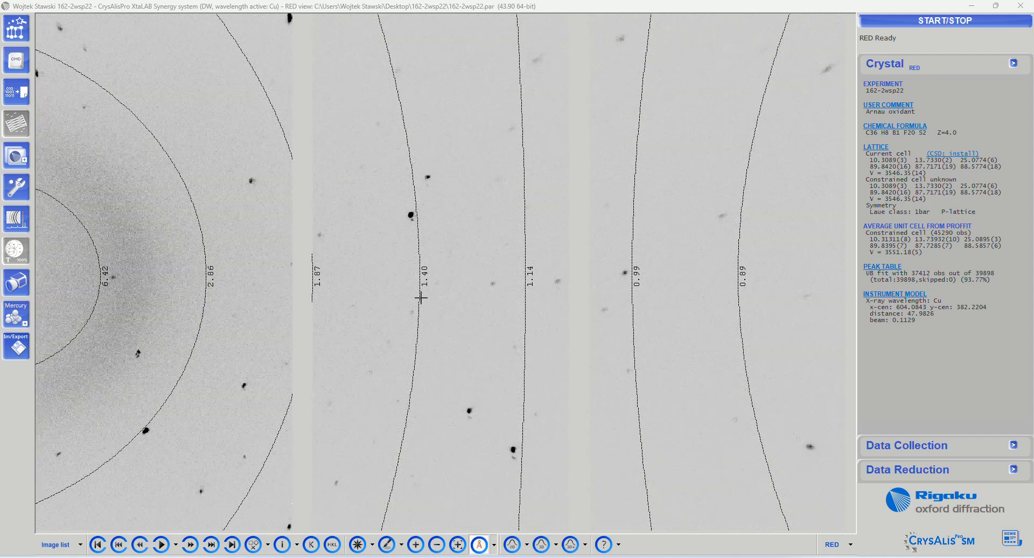
{"action": "scroll", "coordinate": [388, 272], "scroll_direction": "down", "scroll_amount": 1}
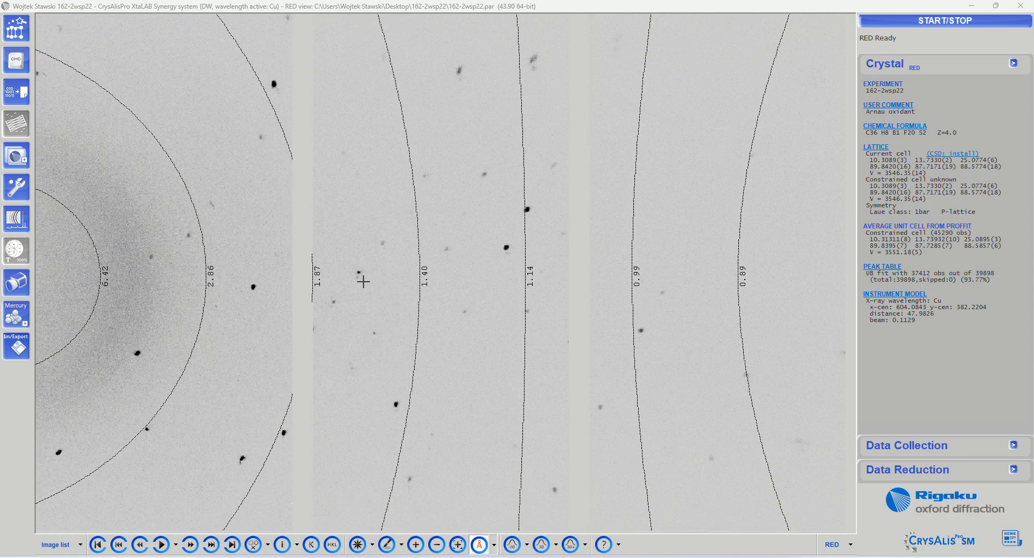
{"action": "scroll", "coordinate": [428, 289], "scroll_direction": "down", "scroll_amount": 2}
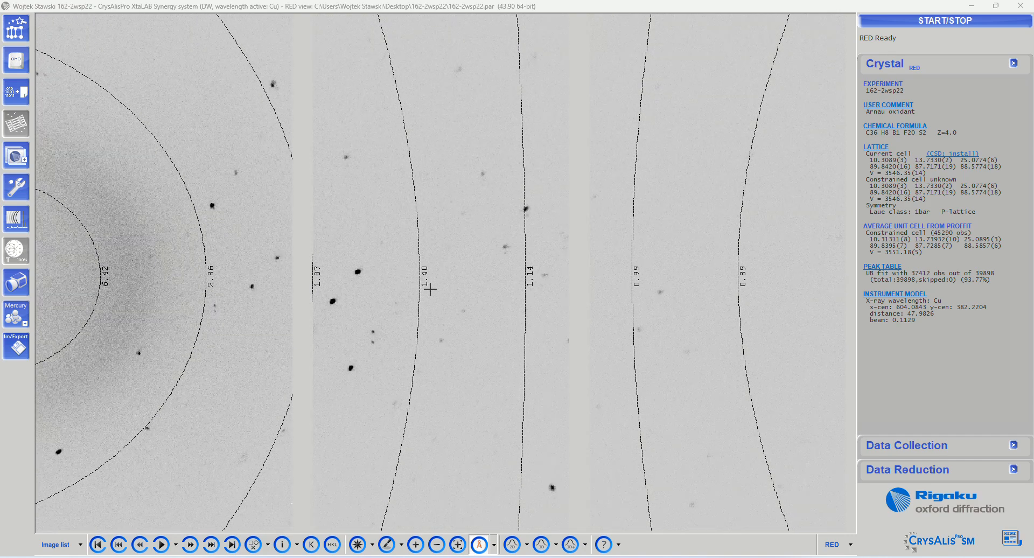
{"action": "scroll", "coordinate": [399, 339], "scroll_direction": "down", "scroll_amount": 1}
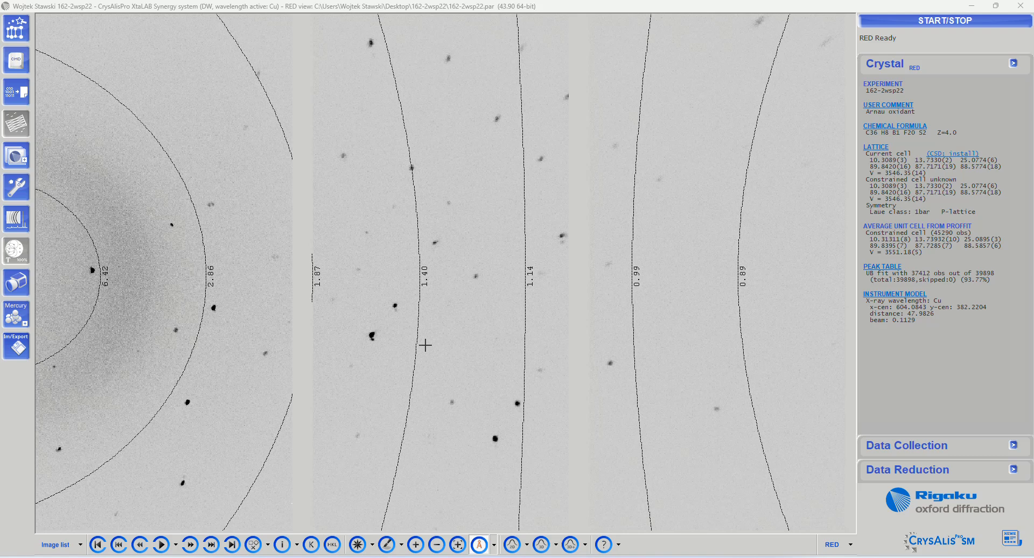
{"action": "scroll", "coordinate": [425, 345], "scroll_direction": "down", "scroll_amount": 2}
{"action": "scroll", "coordinate": [423, 343], "scroll_direction": "down", "scroll_amount": 3}
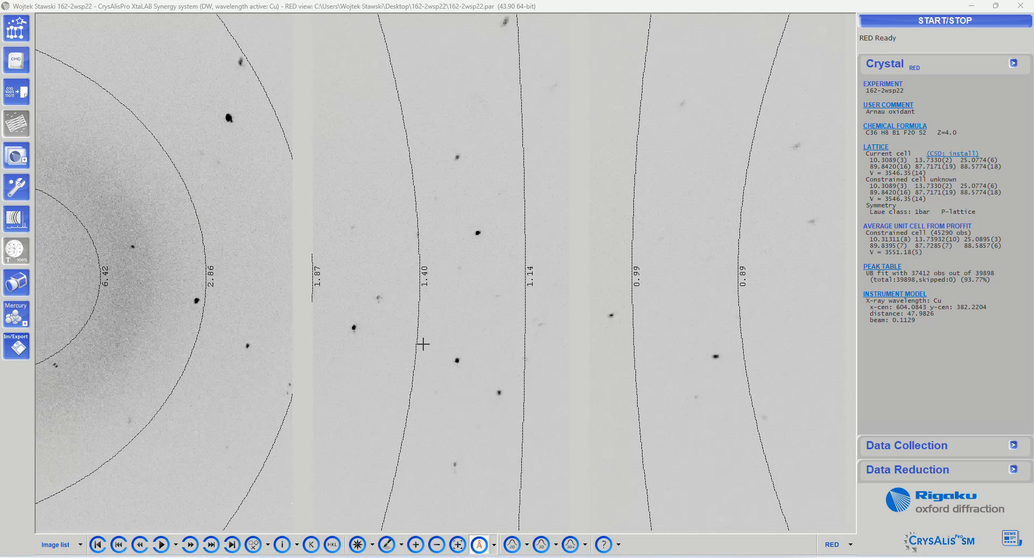
Step: Open the Ewald explorer from the Lattice wizard to view the peaks in reciprocal space
{"action": "left_click", "coordinate": [19, 35]}
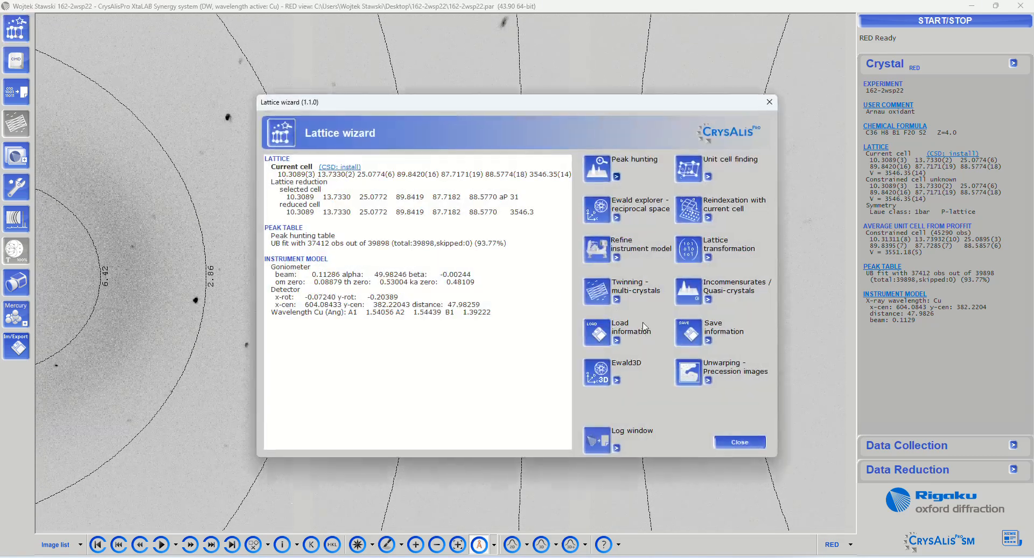
{"action": "left_click_drag", "start_coordinate": [476, 244], "coordinate": [509, 243]}
{"action": "left_click", "coordinate": [475, 248]}
{"action": "left_click", "coordinate": [508, 248]}
{"action": "left_click", "coordinate": [471, 246]}
{"action": "left_click", "coordinate": [510, 243]}
{"action": "left_click", "coordinate": [594, 217]}
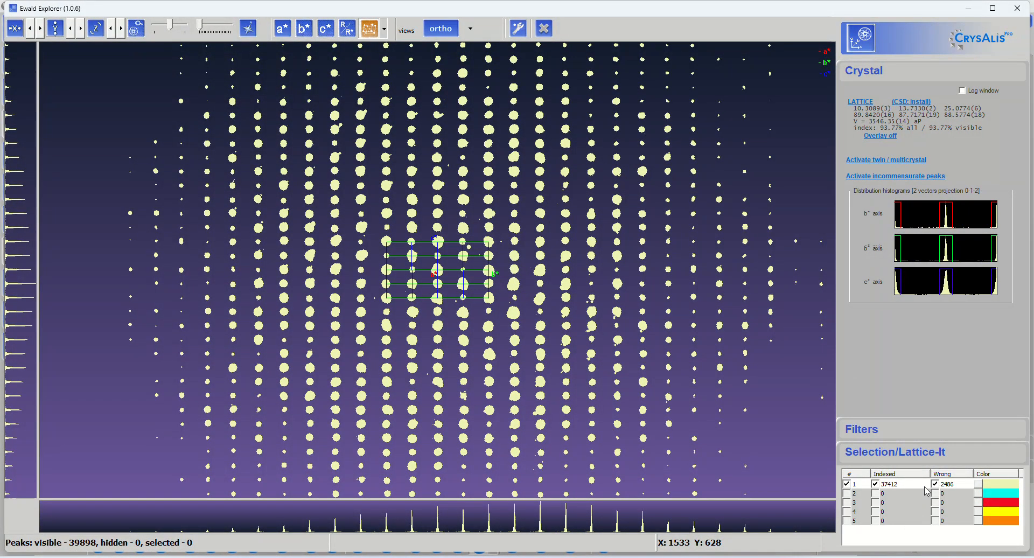
Step: Isolate the indexed and then the wrong peaks of group 1, inspect the unindexed pattern, and close the Ewald explorer and Lattice wizard
{"action": "left_click", "coordinate": [935, 484]}
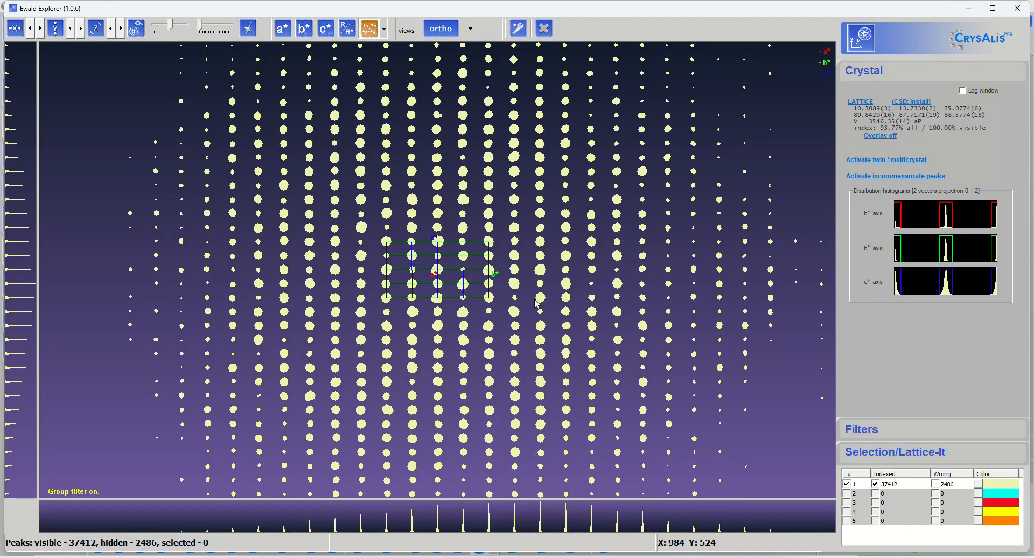
{"action": "left_click", "coordinate": [935, 483]}
{"action": "left_click", "coordinate": [875, 485]}
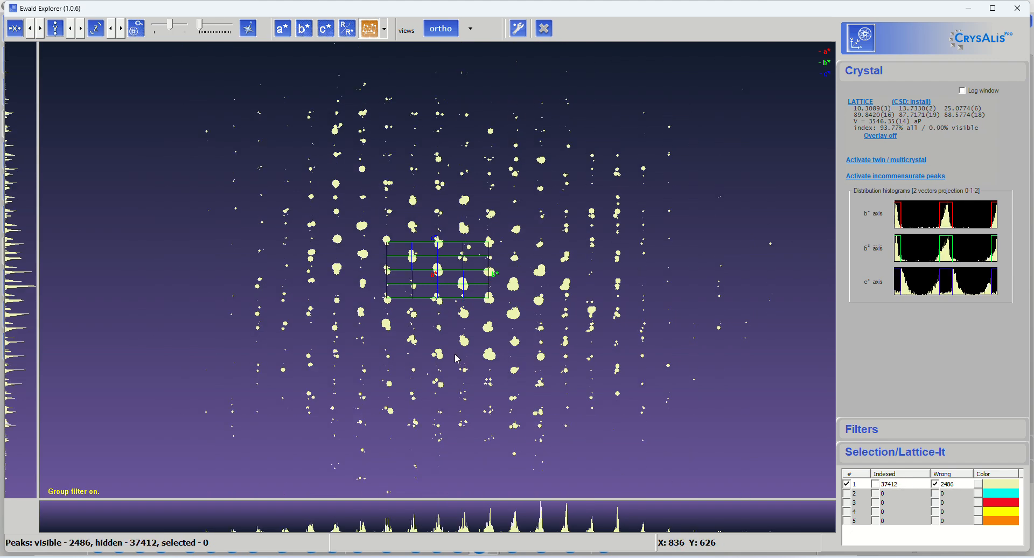
{"action": "left_click_drag", "start_coordinate": [456, 358], "coordinate": [514, 366]}
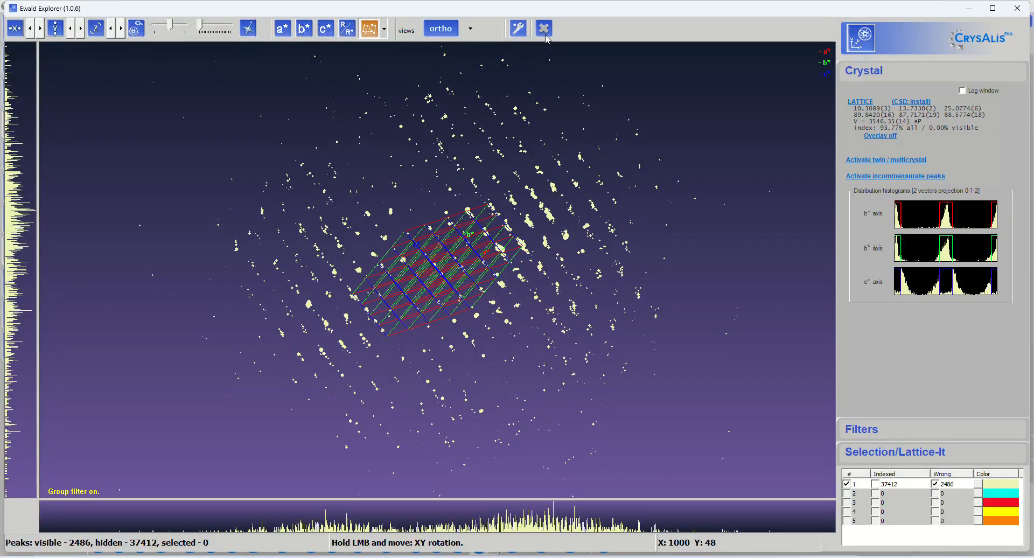
{"action": "left_click", "coordinate": [1017, 8]}
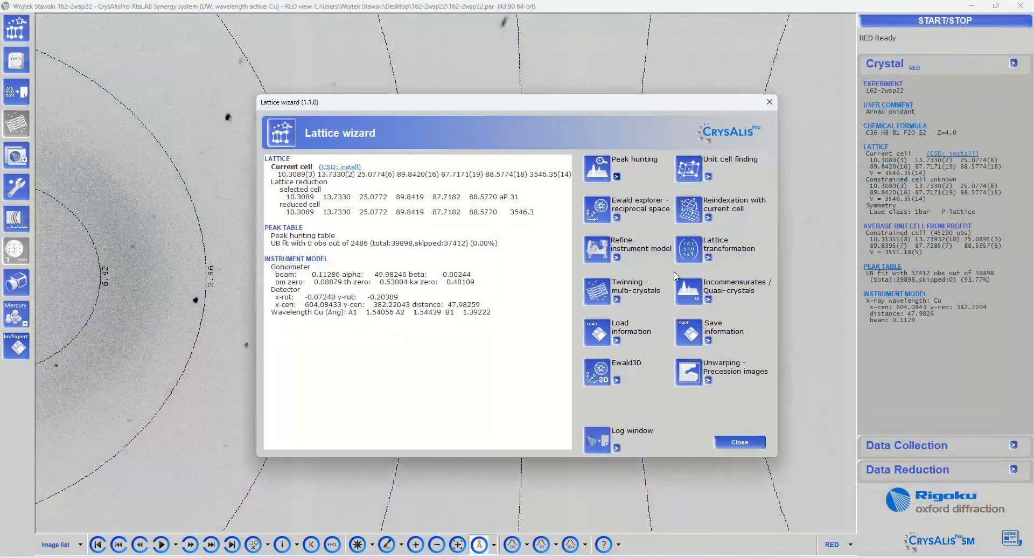
{"action": "left_click", "coordinate": [769, 102]}
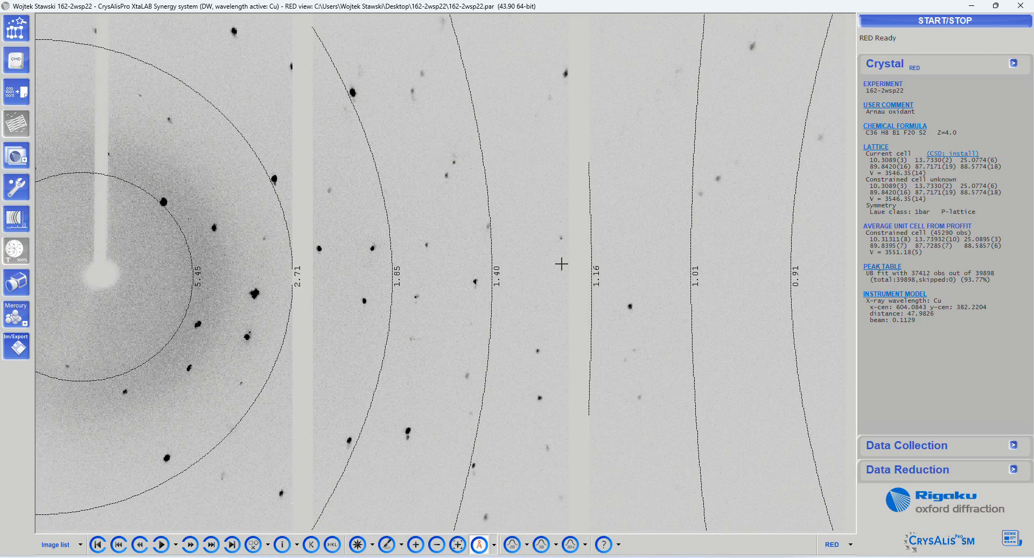
Step: Switch to Olex2 and inspect the ShelXT solution, including the two intact sulfur-containing molecules and the disordered fragment
{"action": "left_click", "coordinate": [971, 10]}
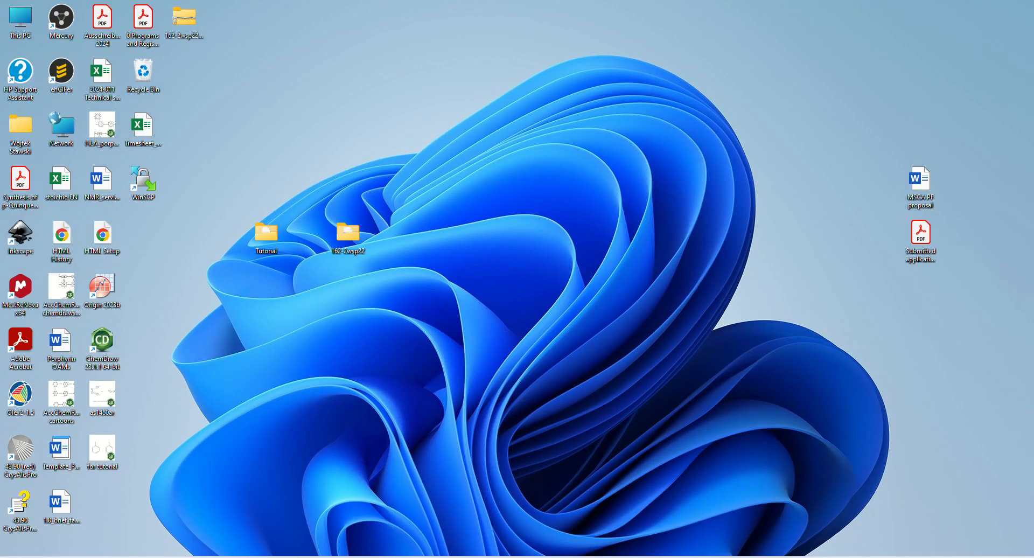
{"action": "key", "text": "alt+Tab"}
{"action": "left_click_drag", "start_coordinate": [328, 228], "coordinate": [354, 371]}
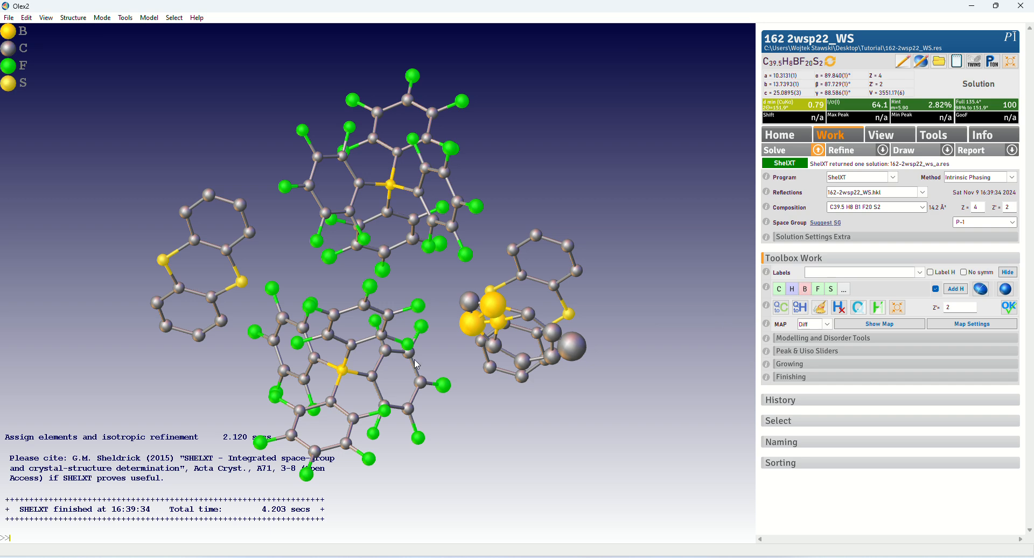
{"action": "left_click_drag", "start_coordinate": [389, 185], "coordinate": [251, 380]}
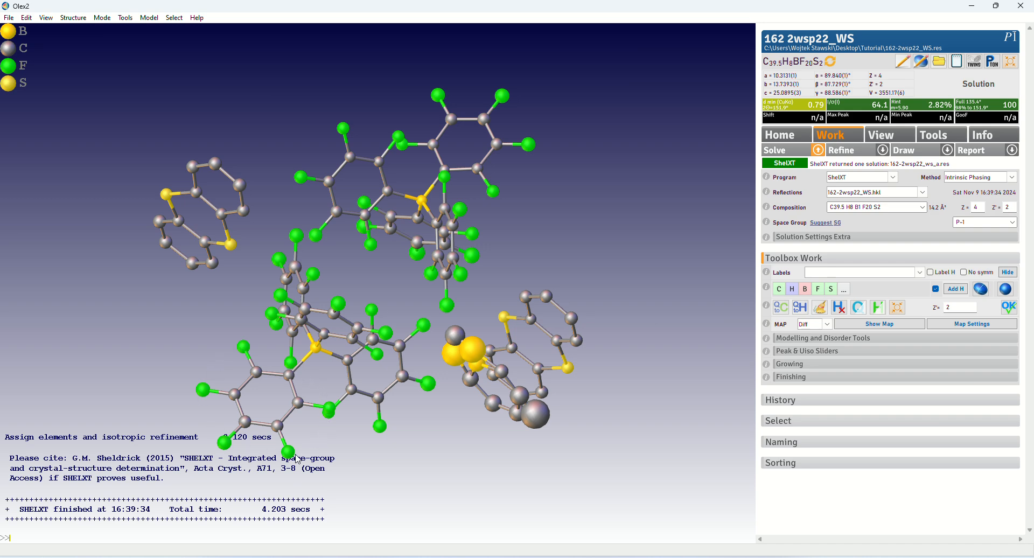
{"action": "left_click_drag", "start_coordinate": [310, 450], "coordinate": [303, 331]}
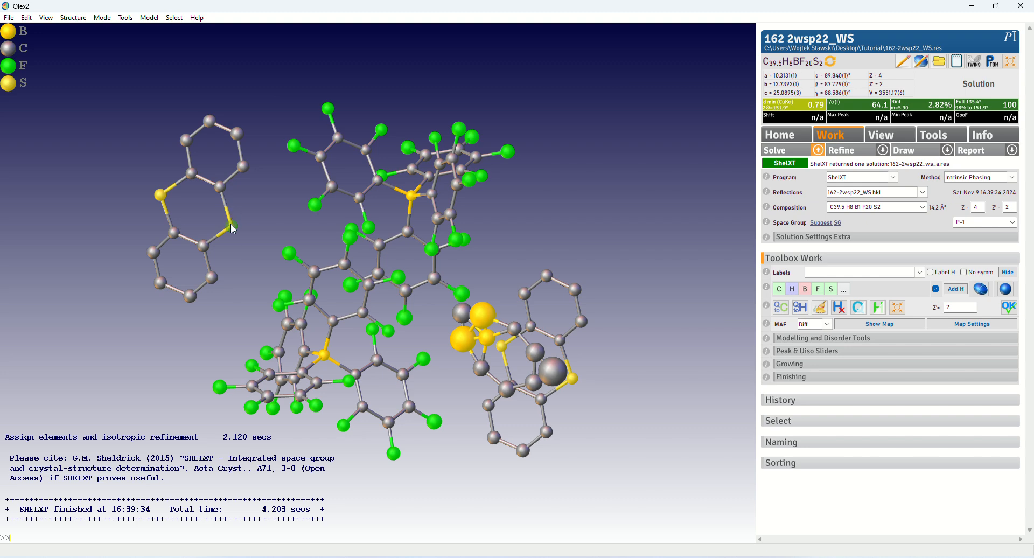
{"action": "left_click", "coordinate": [161, 195]}
{"action": "left_click_drag", "start_coordinate": [245, 216], "coordinate": [514, 393]}
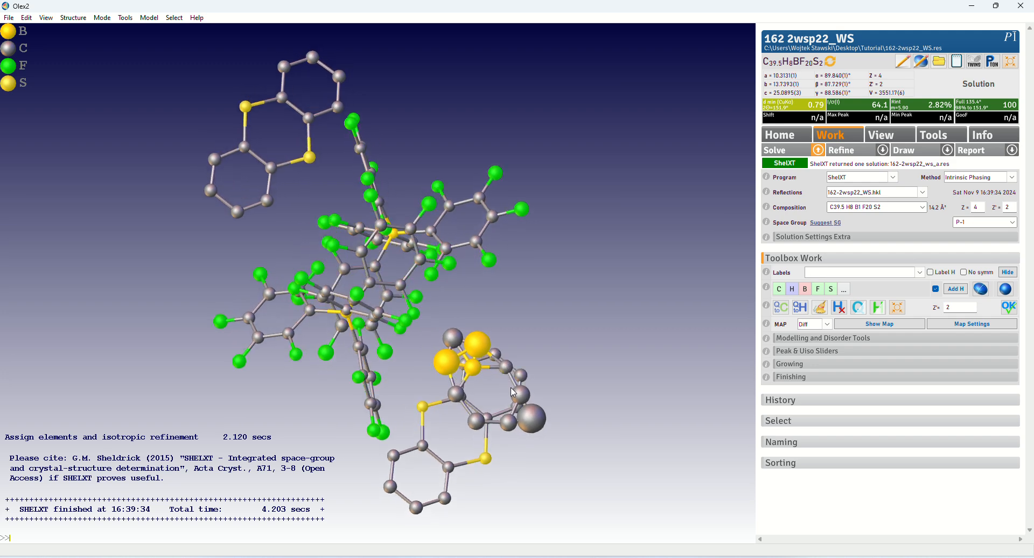
Step: Delete the oversized outlying carbon atom and the two oversized boron atoms from the disordered fragment
{"action": "left_click", "coordinate": [532, 426]}
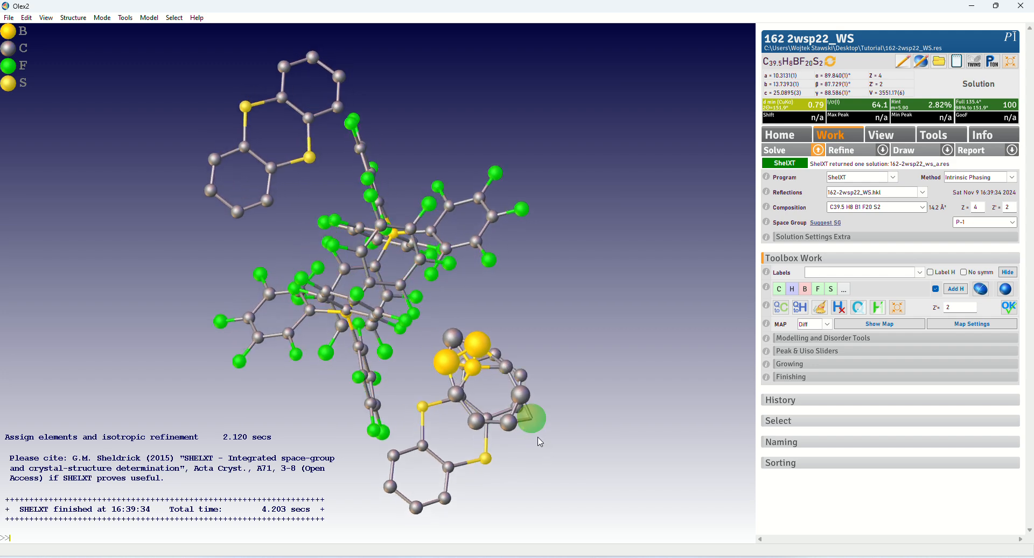
{"action": "key", "text": "Delete"}
{"action": "left_click_drag", "start_coordinate": [448, 373], "coordinate": [399, 400]}
{"action": "left_click", "coordinate": [443, 357]}
{"action": "key", "text": "Delete"}
{"action": "left_click", "coordinate": [475, 348]}
{"action": "key", "text": "Delete"}
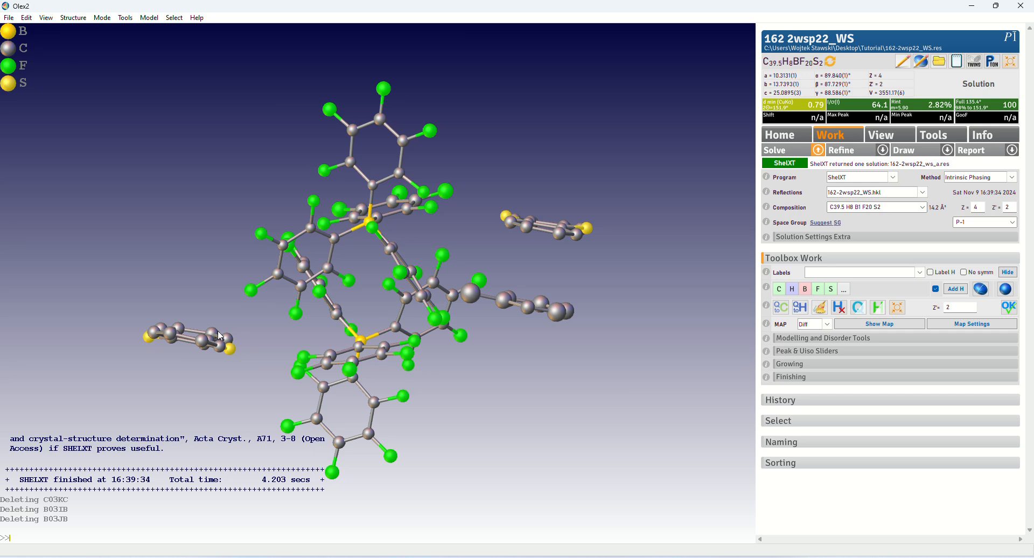
Step: Refine the structure with ShelXL using the L.S. method and 4 cycles
{"action": "left_click_drag", "start_coordinate": [220, 336], "coordinate": [190, 369]}
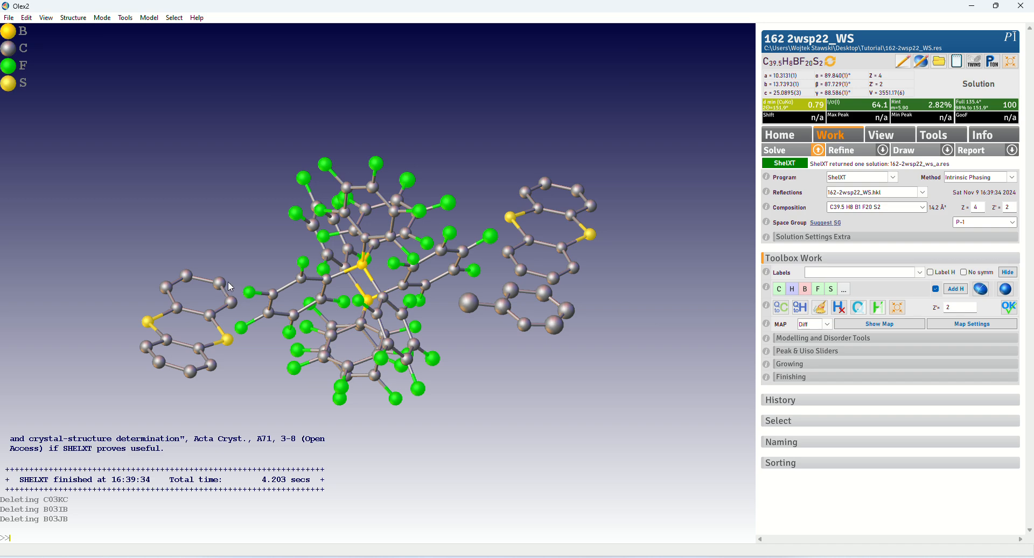
{"action": "left_click_drag", "start_coordinate": [220, 289], "coordinate": [165, 303]}
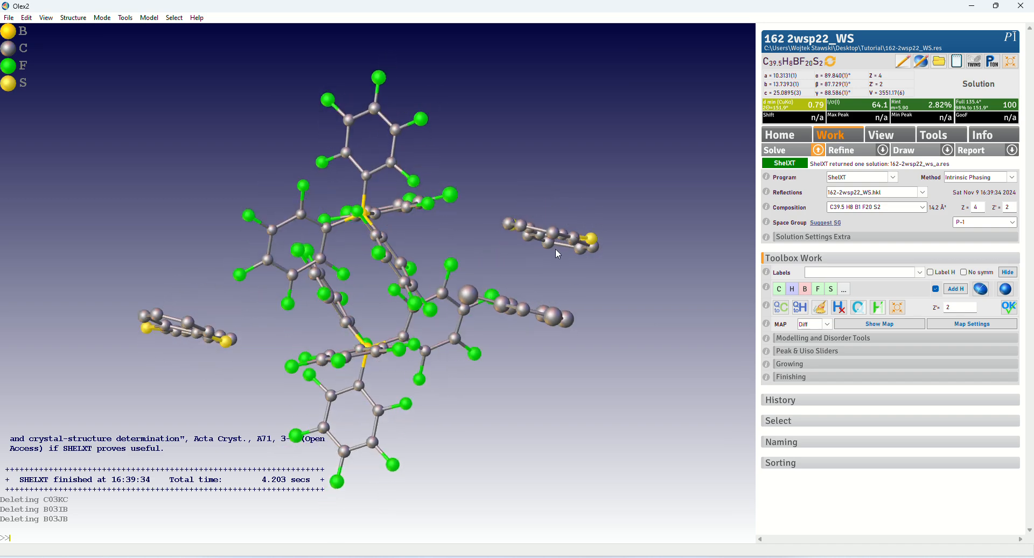
{"action": "left_click_drag", "start_coordinate": [339, 261], "coordinate": [339, 317]}
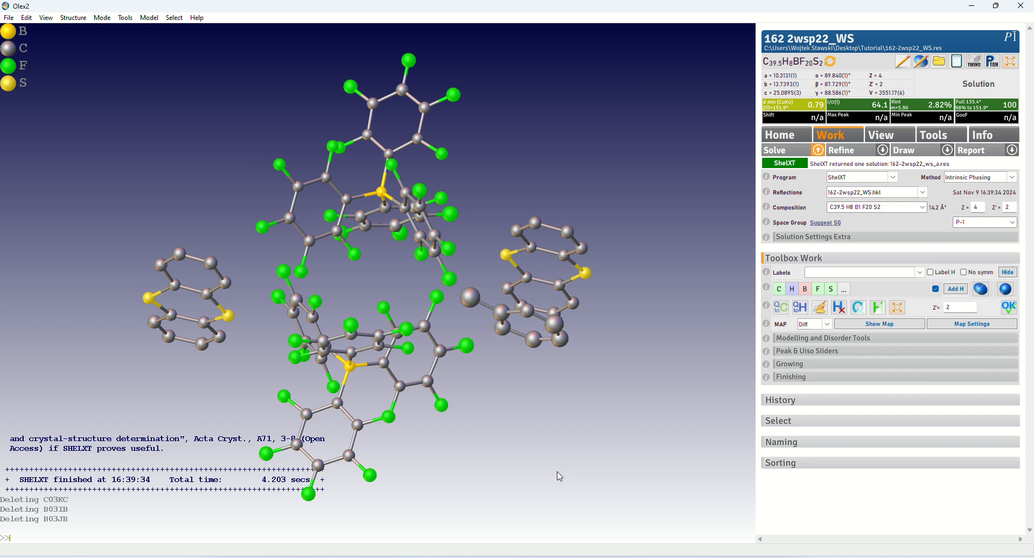
{"action": "left_click_drag", "start_coordinate": [560, 476], "coordinate": [540, 461]}
{"action": "left_click", "coordinate": [883, 153]}
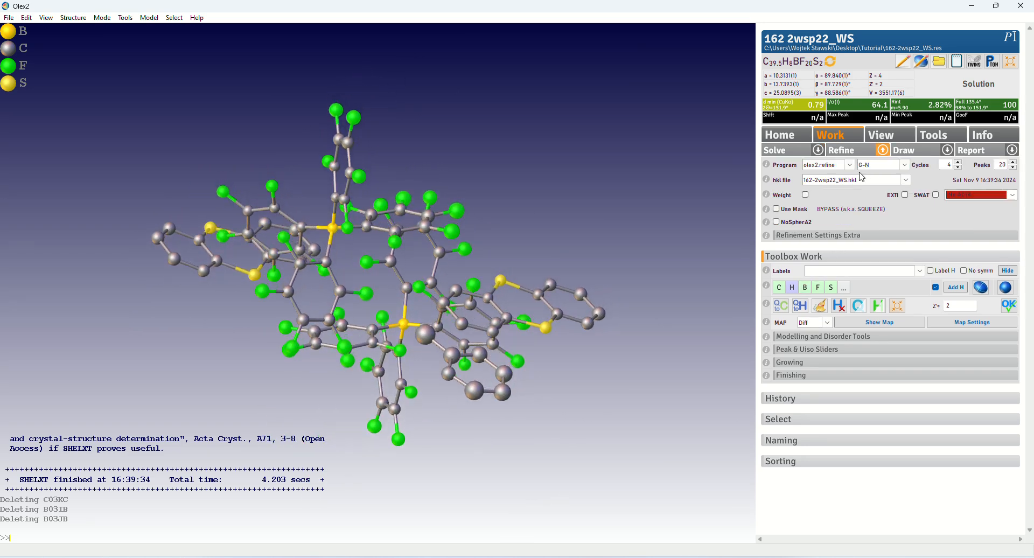
{"action": "left_click", "coordinate": [832, 165]}
{"action": "left_click", "coordinate": [818, 174]}
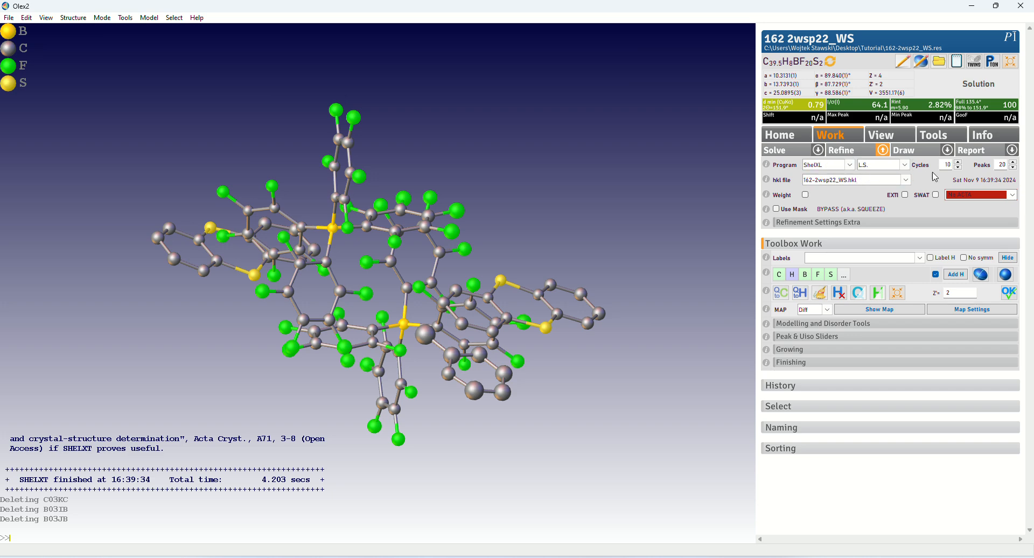
{"action": "type", "text": "4"}
{"action": "left_click", "coordinate": [843, 157]}
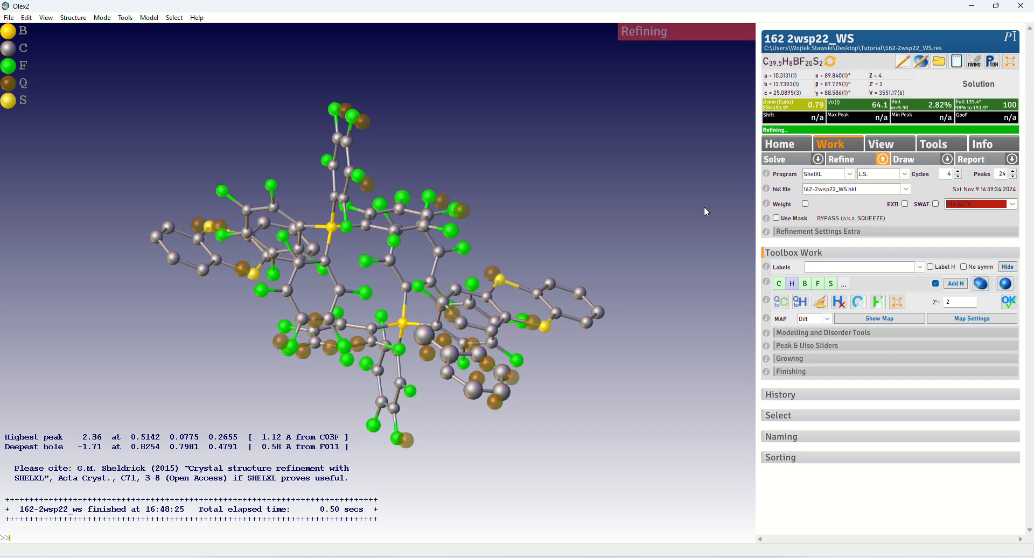
Step: Make the atoms anisotropic with the anis command and refine the structure again
{"action": "left_click_drag", "start_coordinate": [538, 218], "coordinate": [573, 234]}
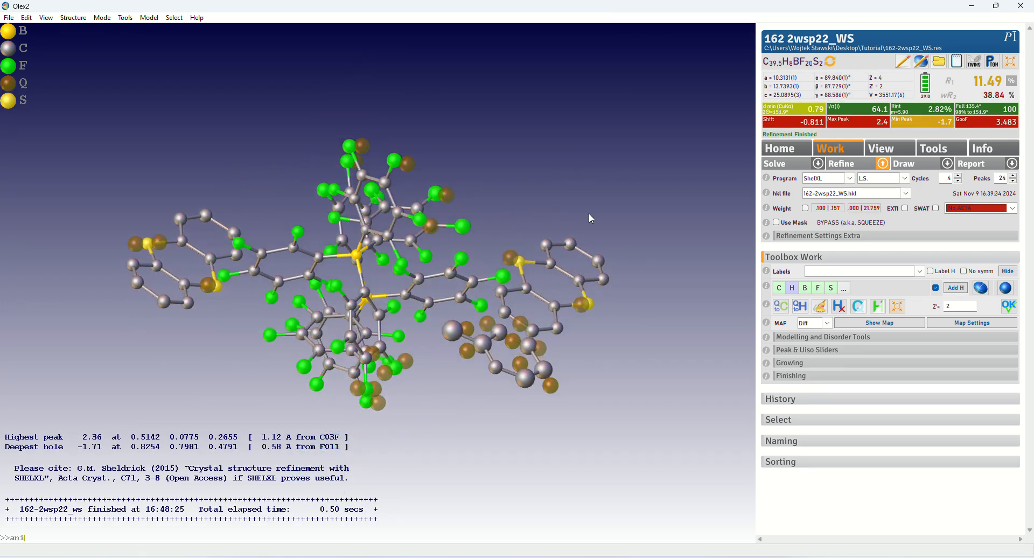
{"action": "type", "text": "s"}
{"action": "key", "text": "Return"}
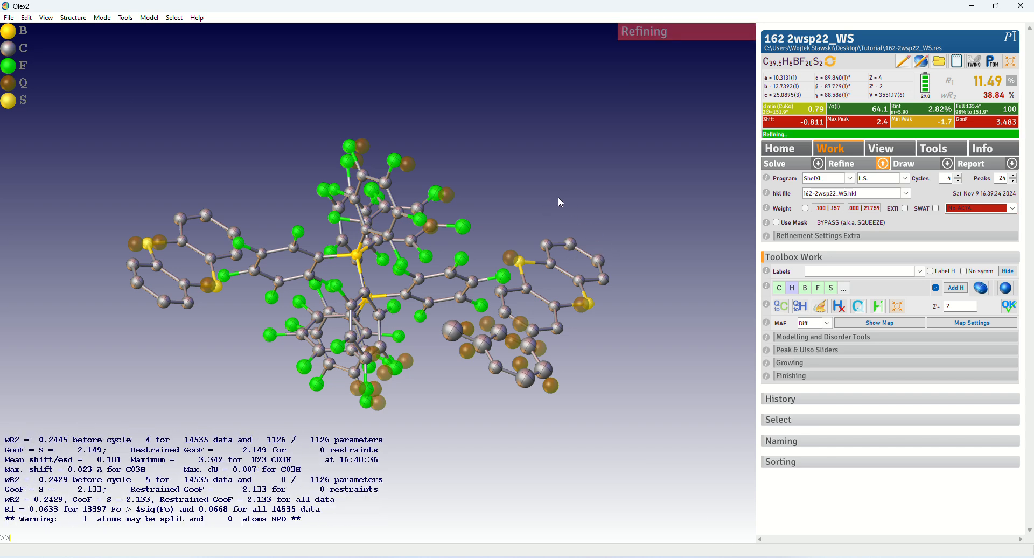
Step: Hide the Q peaks, make the selected disordered carbon fragment isotropic with the isot command, and refine
{"action": "left_click_drag", "start_coordinate": [559, 202], "coordinate": [208, 311]}
{"action": "left_click_drag", "start_coordinate": [153, 254], "coordinate": [177, 171]}
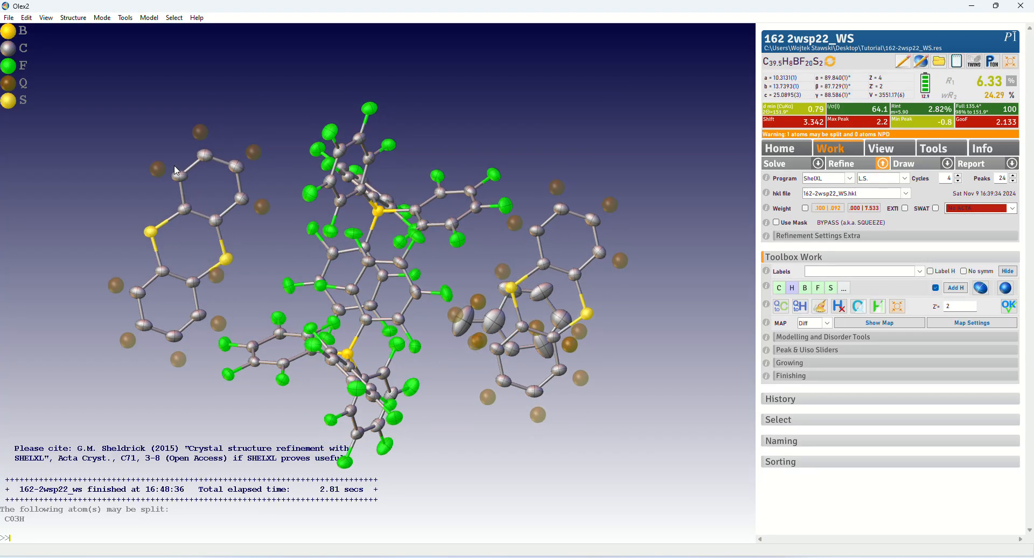
{"action": "left_click_drag", "start_coordinate": [239, 175], "coordinate": [585, 347]}
{"action": "key", "text": "ctrl+q"}
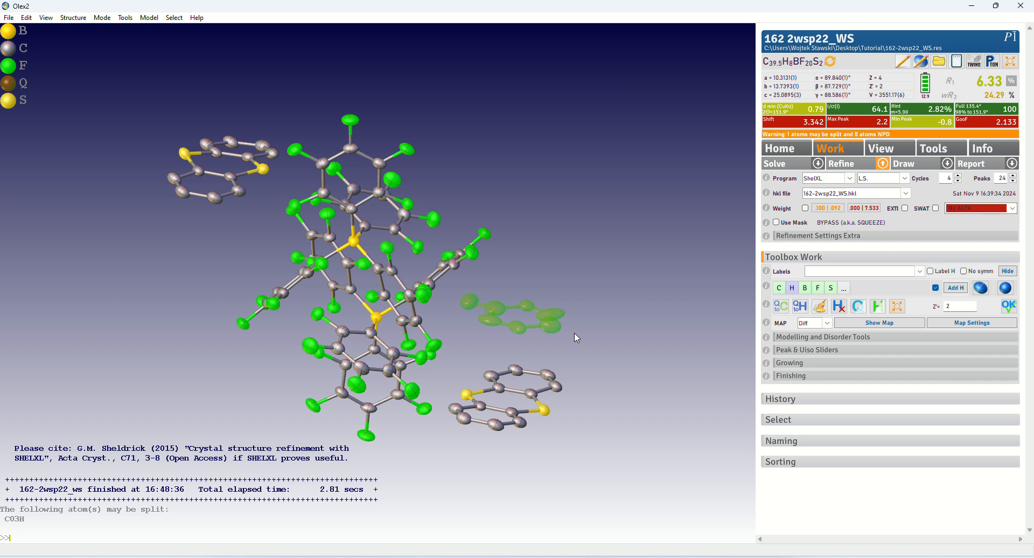
{"action": "type", "text": "isot"}
{"action": "key", "text": "Return"}
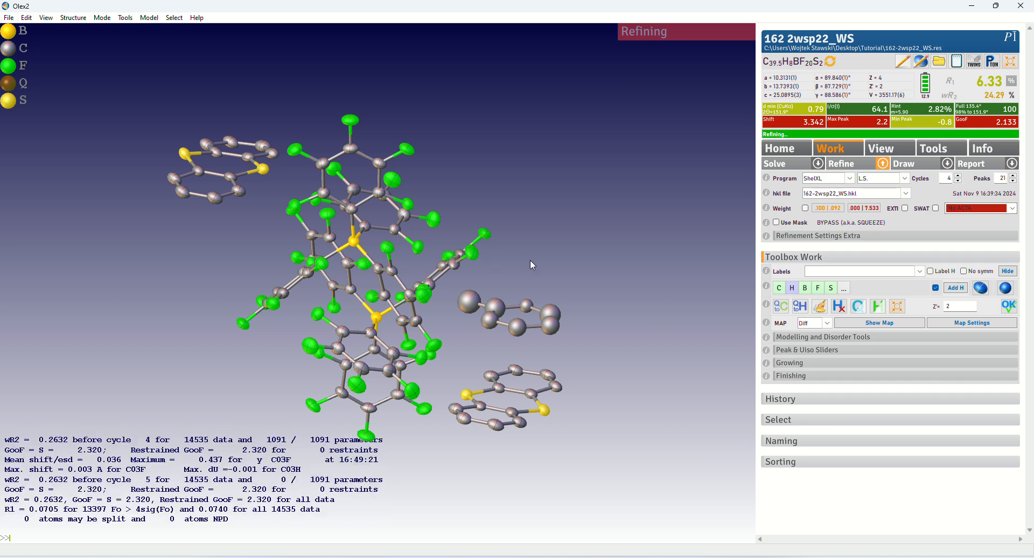
Step: Set the chemical occupancy of the disordered carbon fragment to 3/4, refine, and inspect the residual peaks around it
{"action": "left_click_drag", "start_coordinate": [530, 260], "coordinate": [493, 312]}
{"action": "right_click", "coordinate": [494, 313]}
{"action": "mouse_move", "coordinate": [582, 372]}
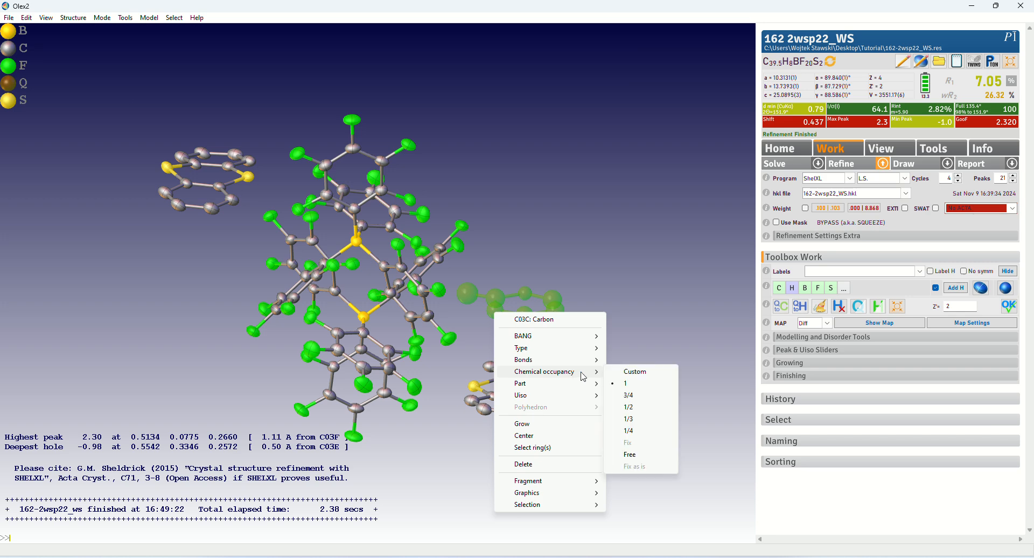
{"action": "left_click", "coordinate": [630, 395]}
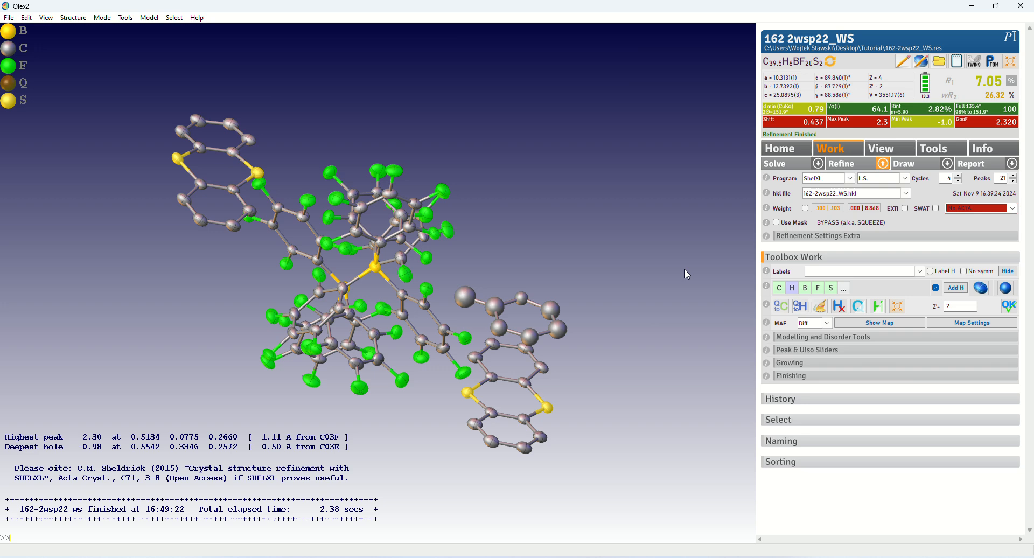
{"action": "left_click", "coordinate": [842, 166]}
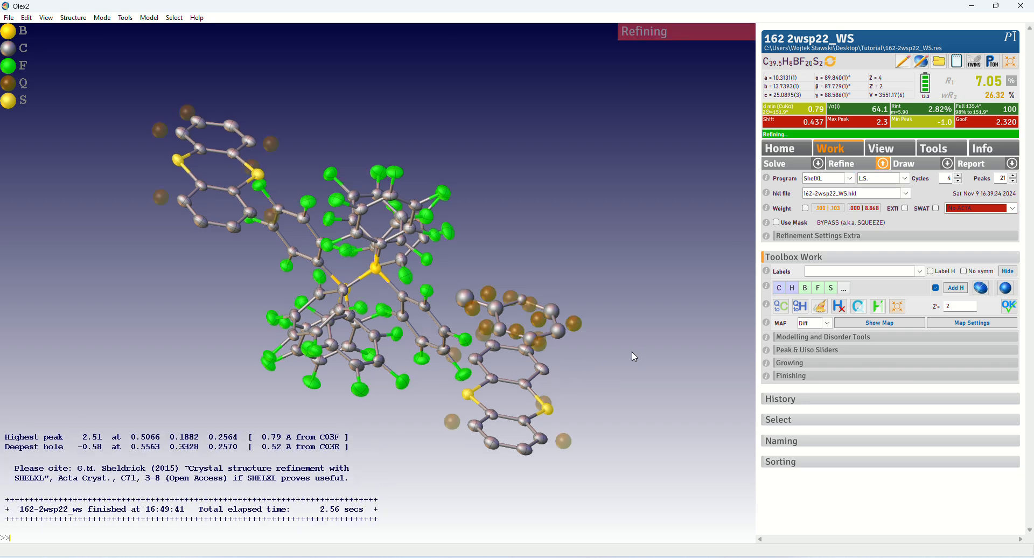
{"action": "left_click_drag", "start_coordinate": [564, 395], "coordinate": [500, 286]}
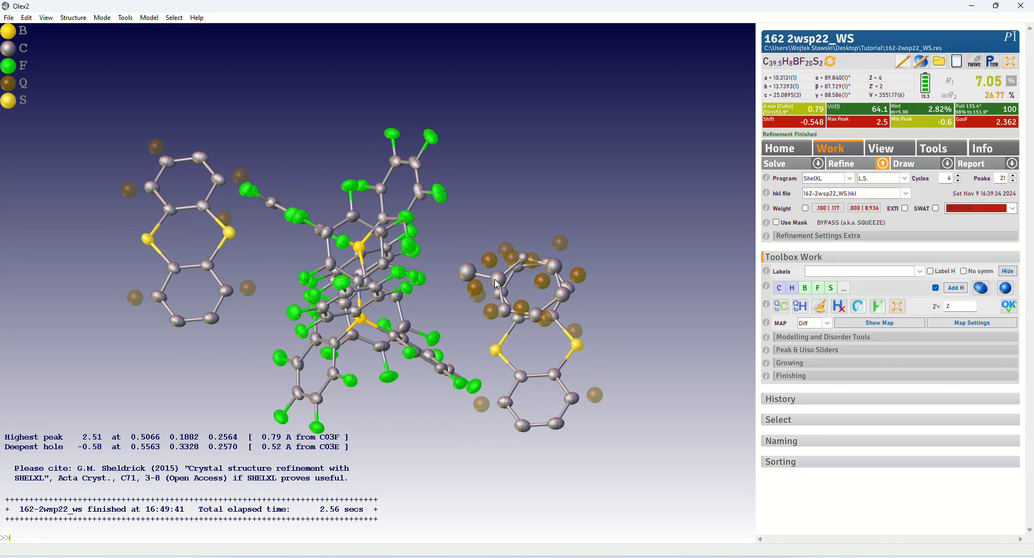
{"action": "left_click_drag", "start_coordinate": [510, 323], "coordinate": [509, 306]}
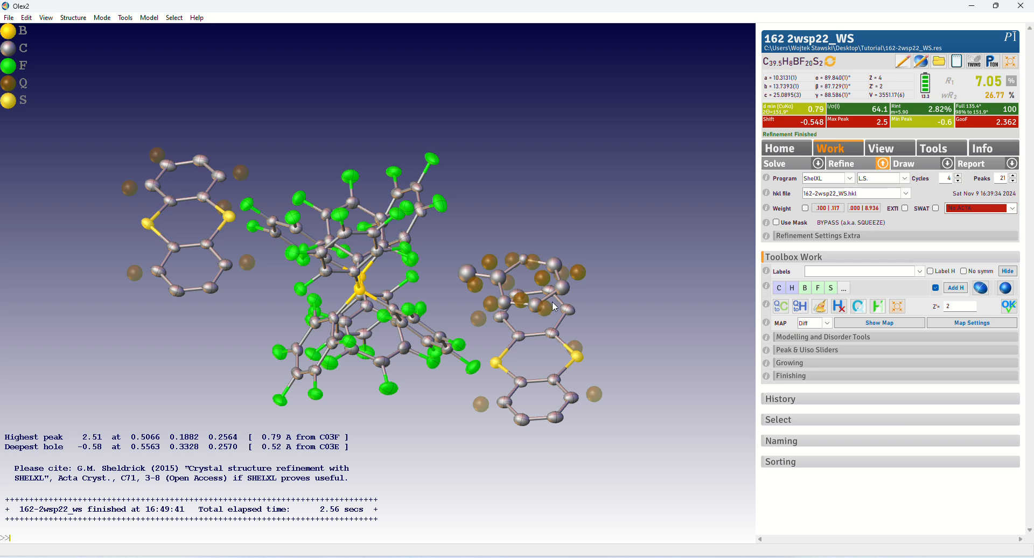
Step: Select the disordered carbon fragment together with its surrounding Q peaks and set its chemical occupancy to 1
{"action": "left_click_drag", "start_coordinate": [554, 271], "coordinate": [493, 246]}
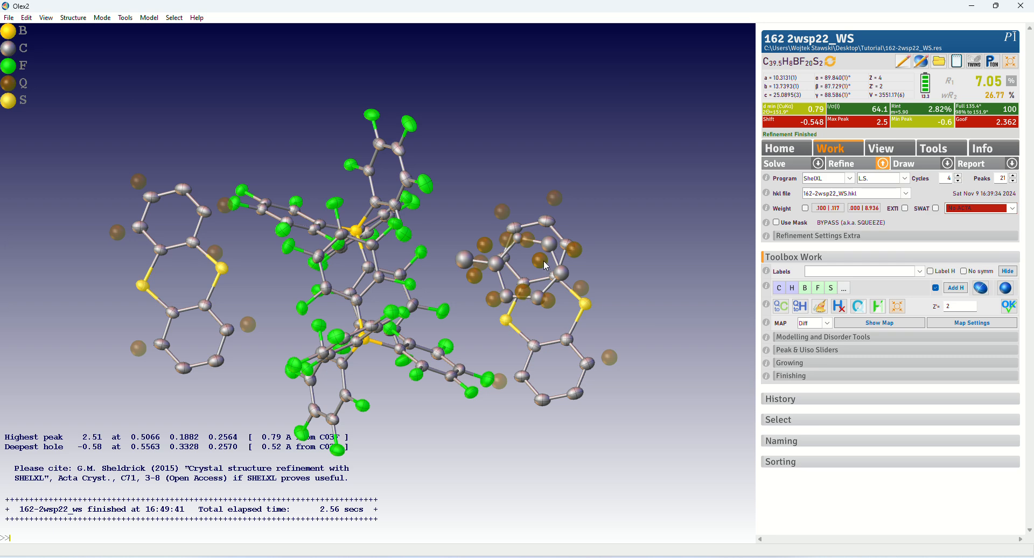
{"action": "left_click_drag", "start_coordinate": [578, 244], "coordinate": [497, 272]}
{"action": "double_click", "coordinate": [498, 278]}
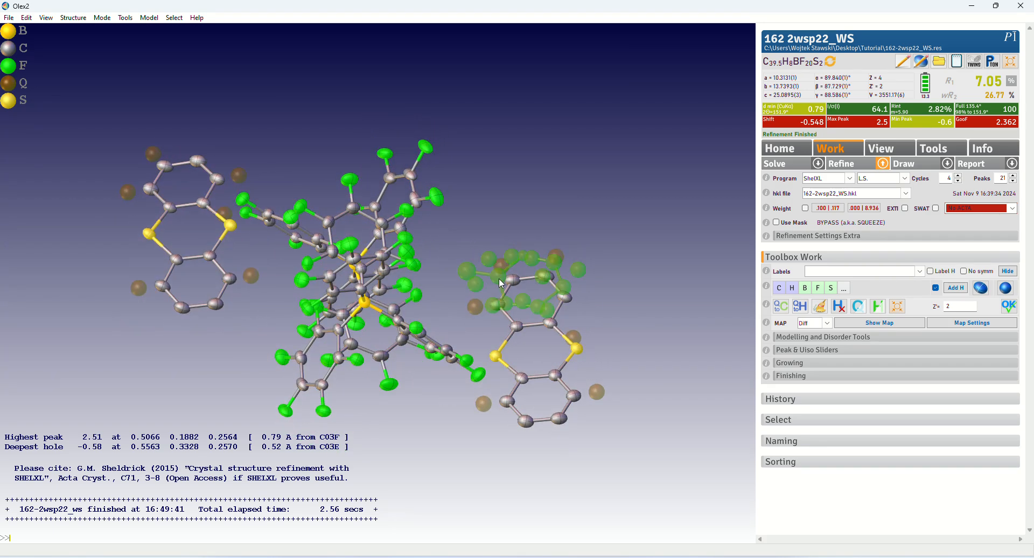
{"action": "right_click", "coordinate": [498, 279]}
{"action": "mouse_move", "coordinate": [563, 344]}
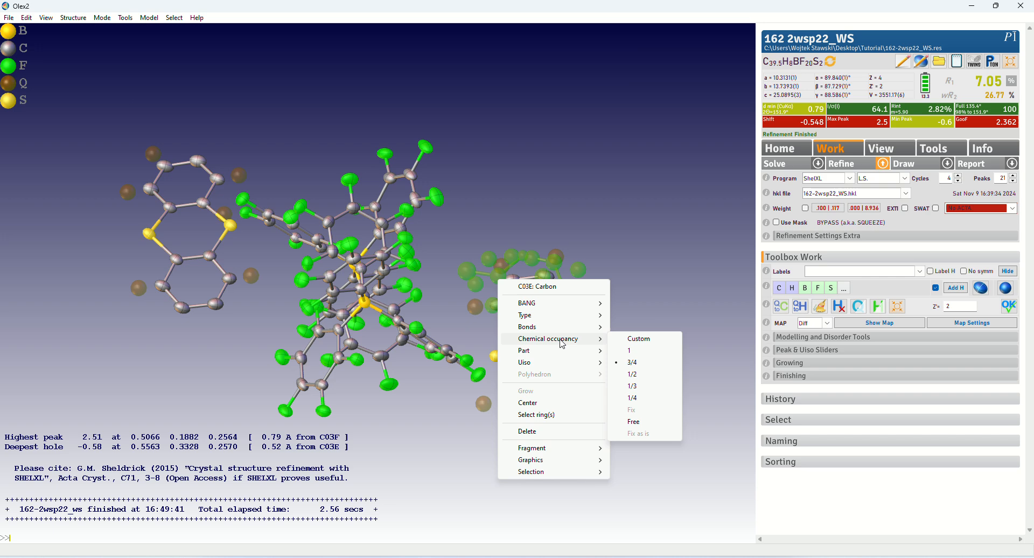
{"action": "left_click", "coordinate": [632, 352]}
Step: Name the disordered fragment's outer carbon C1, the attached ring carbon C2, and the neighbouring ring carbon C3 with the name command
{"action": "left_click_drag", "start_coordinate": [601, 269], "coordinate": [517, 304]}
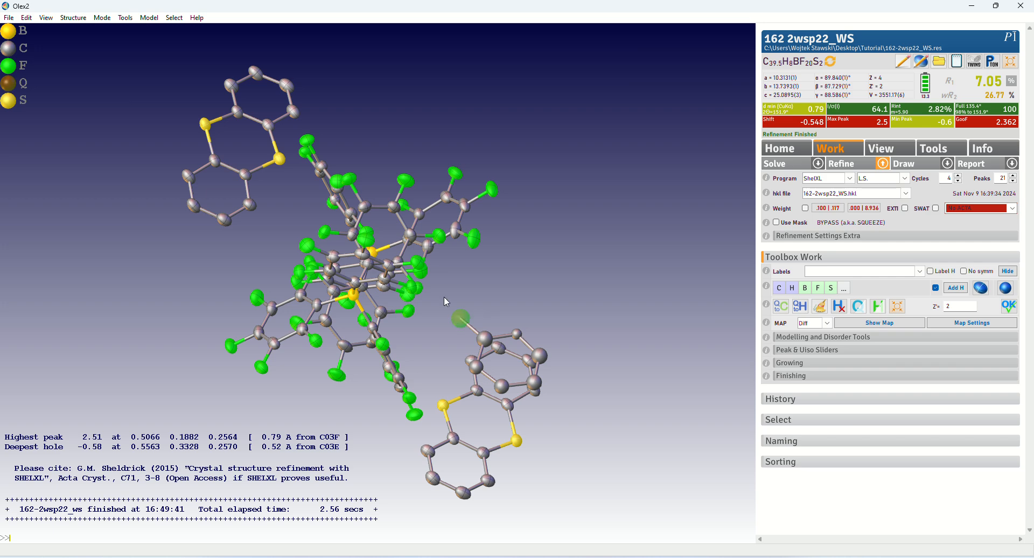
{"action": "type", "text": "name C1"}
{"action": "key", "text": "Return"}
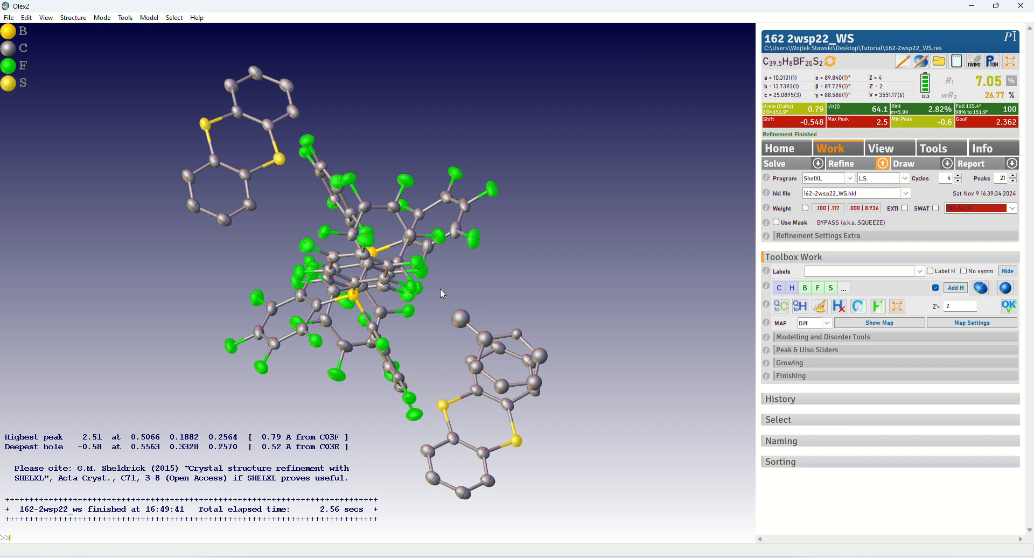
{"action": "left_click", "coordinate": [486, 340]}
{"action": "type", "text": "name C2"}
{"action": "key", "text": "Return"}
{"action": "left_click_drag", "start_coordinate": [487, 340], "coordinate": [496, 309]}
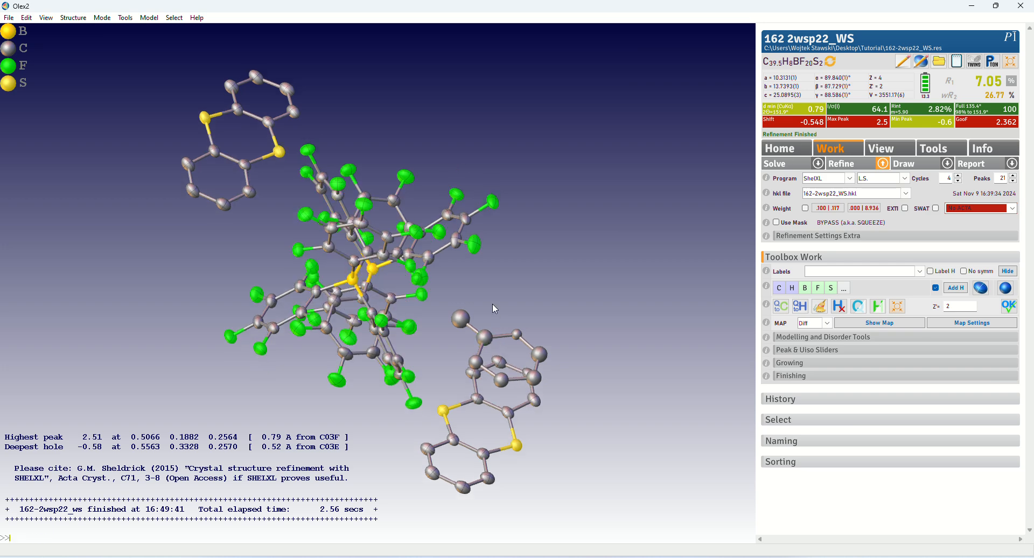
{"action": "type", "text": "name C3"}
{"action": "key", "text": "Return"}
{"action": "left_click_drag", "start_coordinate": [516, 341], "coordinate": [512, 328]}
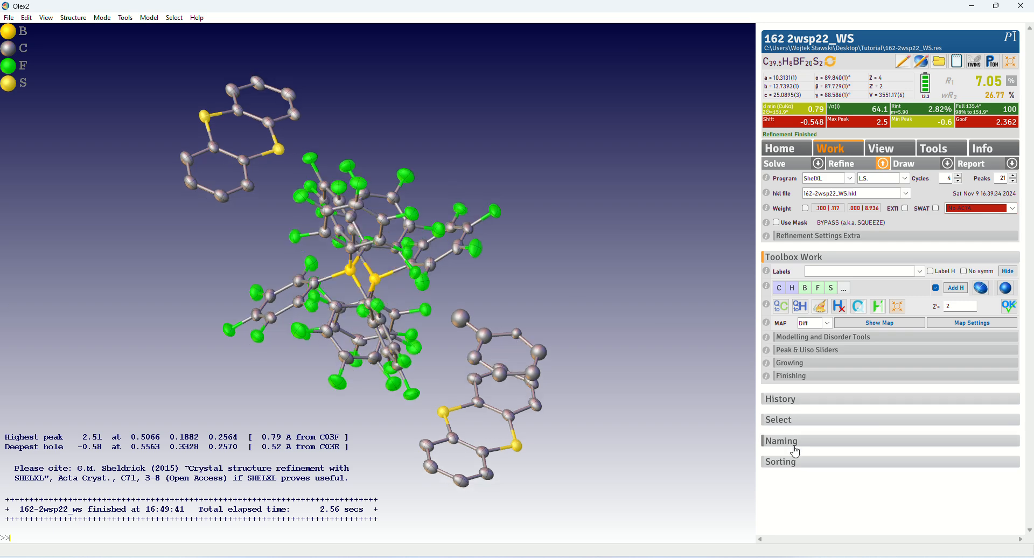
Step: Label the remaining four ring carbons of the disordered fragment C4 to C7 in naming mode, with start number 4 and type C
{"action": "left_click", "coordinate": [794, 447]}
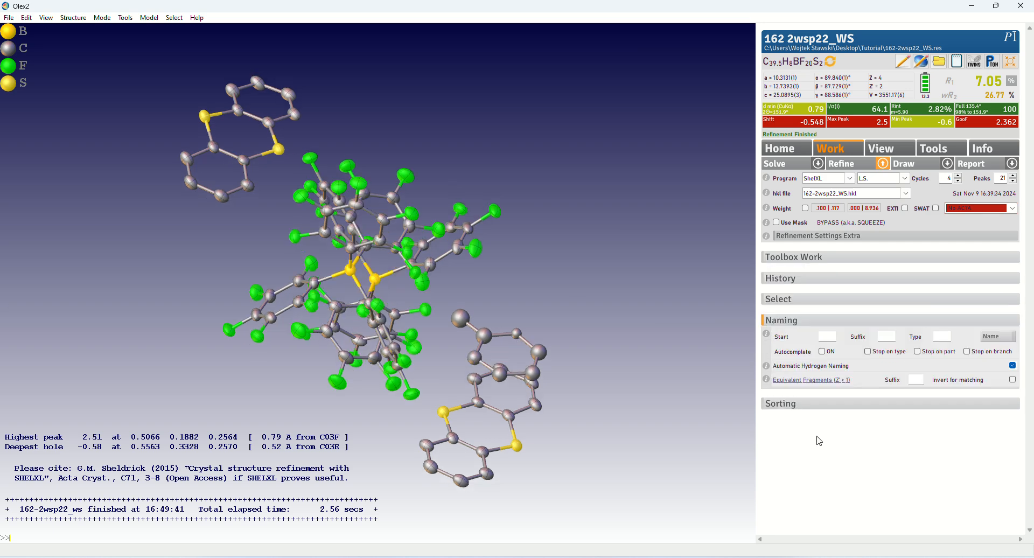
{"action": "left_click", "coordinate": [825, 335]}
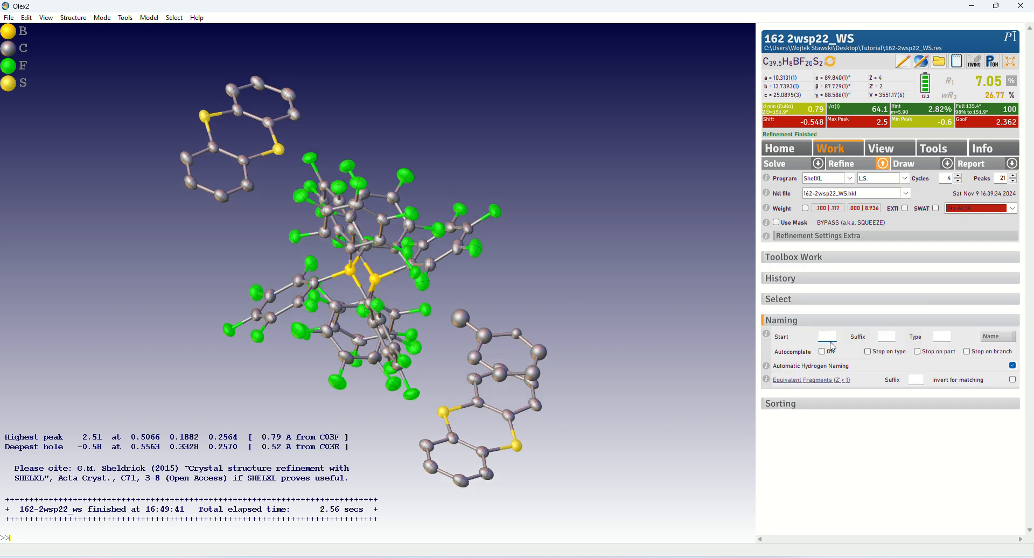
{"action": "left_click", "coordinate": [943, 340]}
{"action": "type", "text": "C"}
{"action": "left_click", "coordinate": [998, 337]}
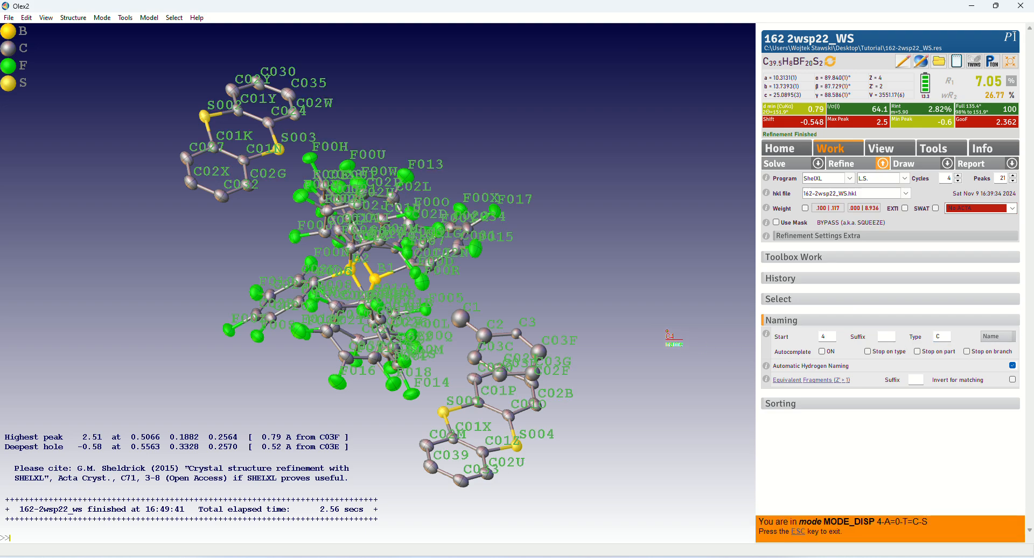
{"action": "left_click_drag", "start_coordinate": [540, 344], "coordinate": [549, 322]}
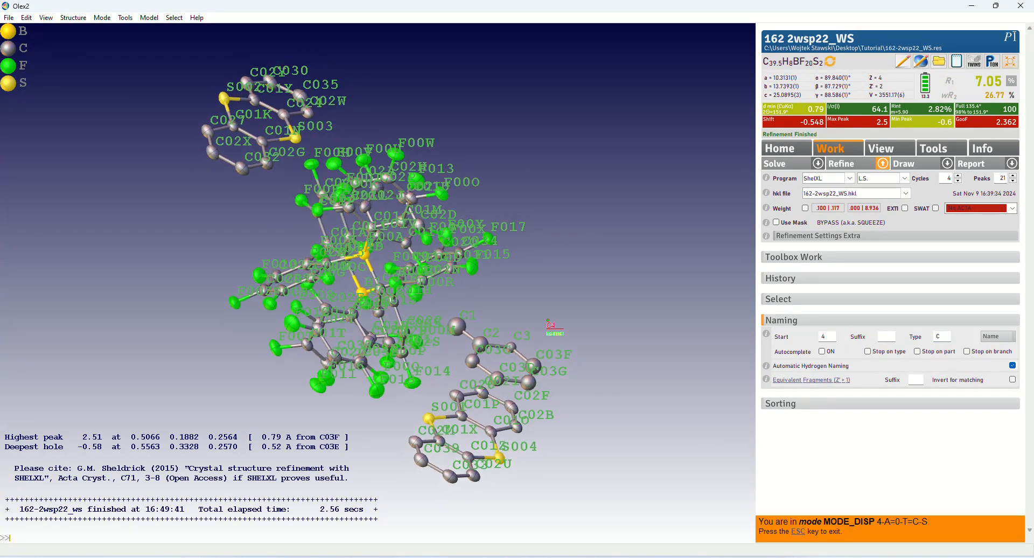
{"action": "left_click", "coordinate": [536, 366]}
{"action": "left_click_drag", "start_coordinate": [535, 367], "coordinate": [510, 369]}
{"action": "left_click", "coordinate": [532, 395]}
{"action": "left_click", "coordinate": [497, 378]}
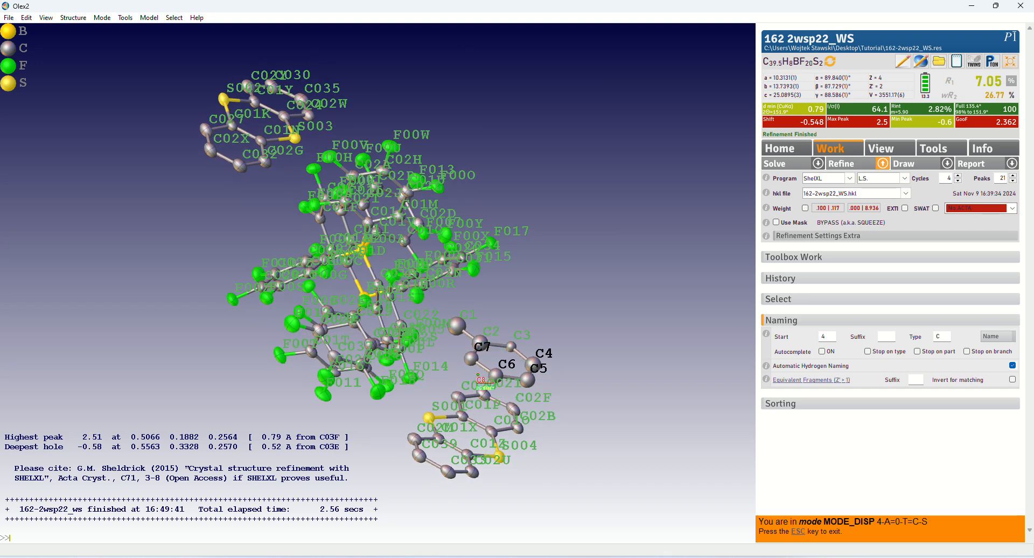
{"action": "key", "text": "Escape"}
Step: Refine the structure with the renamed carbon atoms using ShelXL and 4 L.S. cycles
{"action": "left_click_drag", "start_coordinate": [553, 366], "coordinate": [572, 345]}
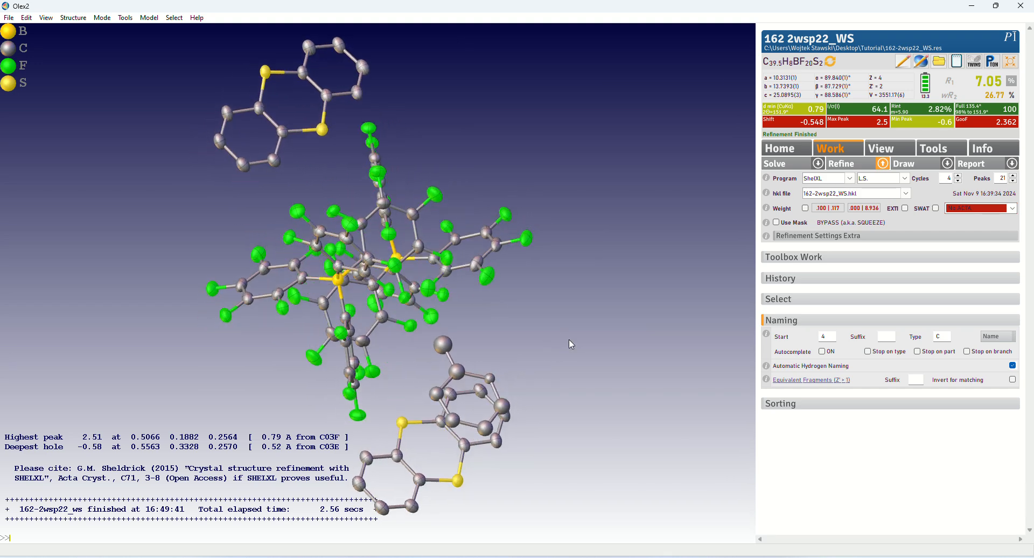
{"action": "left_click_drag", "start_coordinate": [687, 293], "coordinate": [635, 322]}
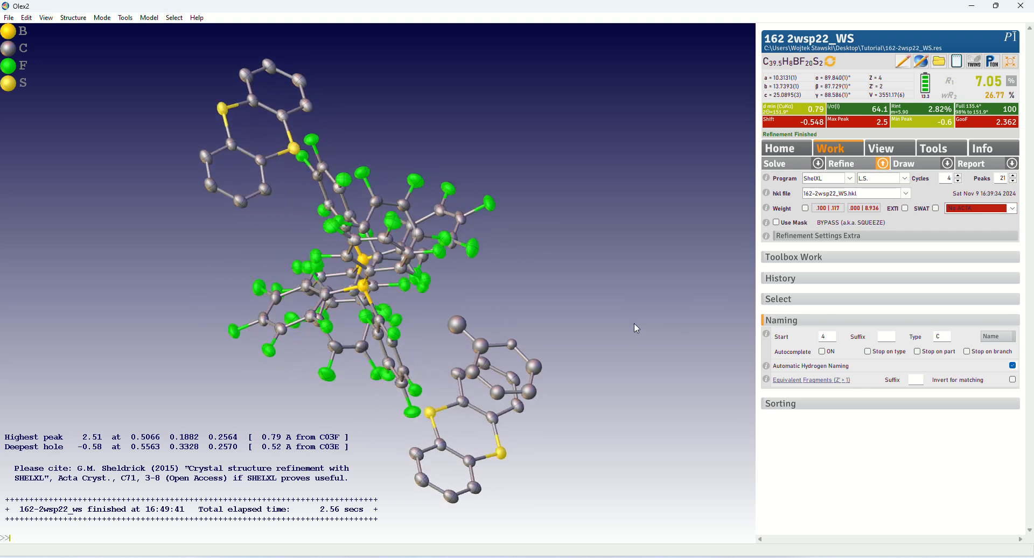
{"action": "left_click", "coordinate": [864, 167]}
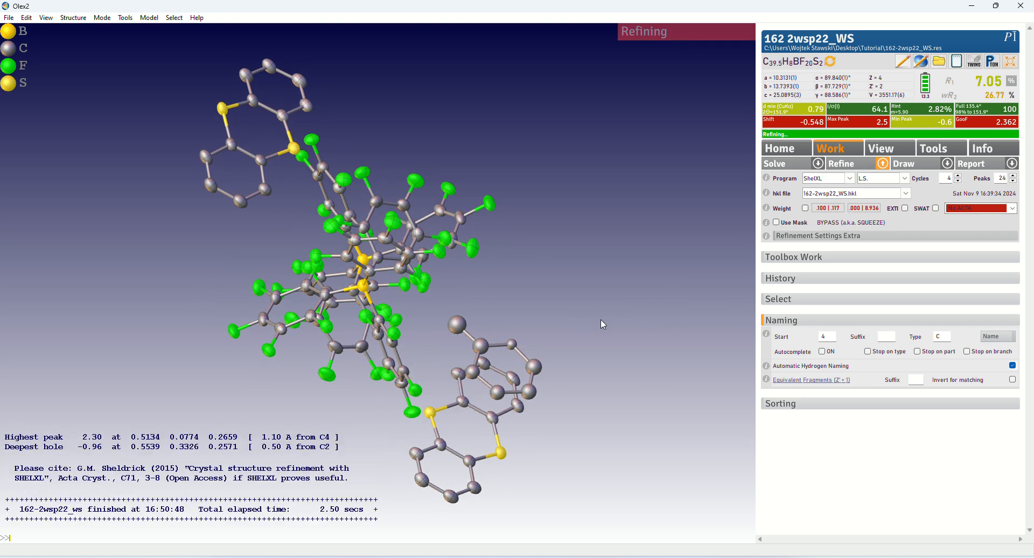
Step: Examine the strongest residual Q peaks around the disordered C1–C7 fragment from several orientations, varying how many peaks are shown
{"action": "left_click_drag", "start_coordinate": [558, 370], "coordinate": [537, 327]}
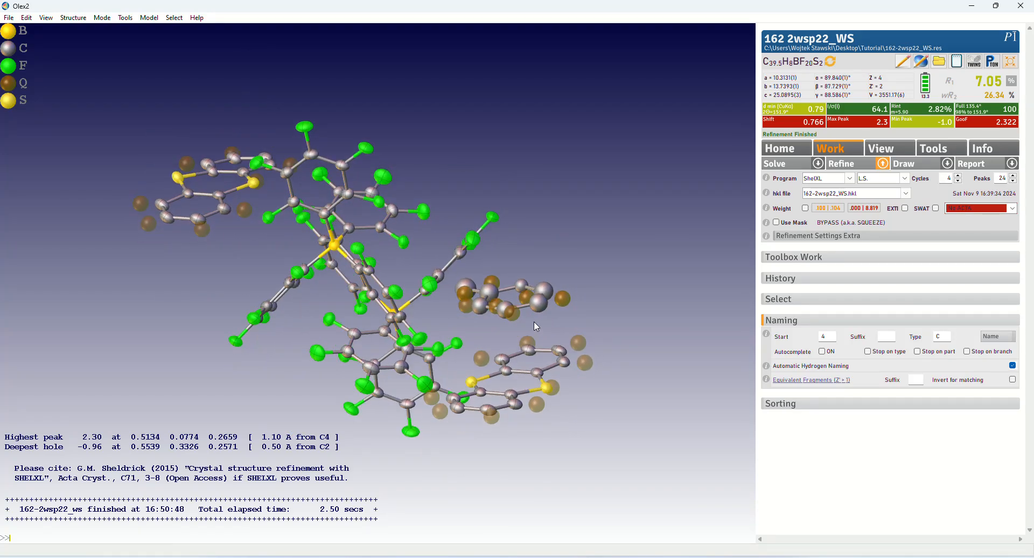
{"action": "scroll", "coordinate": [491, 337], "scroll_direction": "down", "scroll_amount": 20}
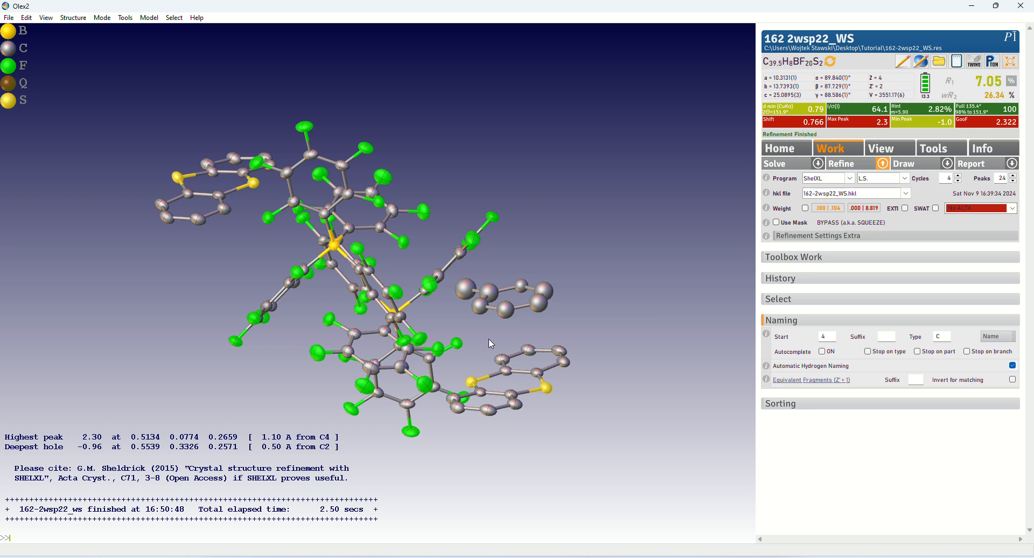
{"action": "mouse_move", "coordinate": [489, 339]}
{"action": "left_mouse_down"}
{"action": "mouse_move", "coordinate": [463, 343]}
{"action": "mouse_move", "coordinate": [489, 328]}
{"action": "mouse_move", "coordinate": [495, 345]}
{"action": "left_mouse_up"}
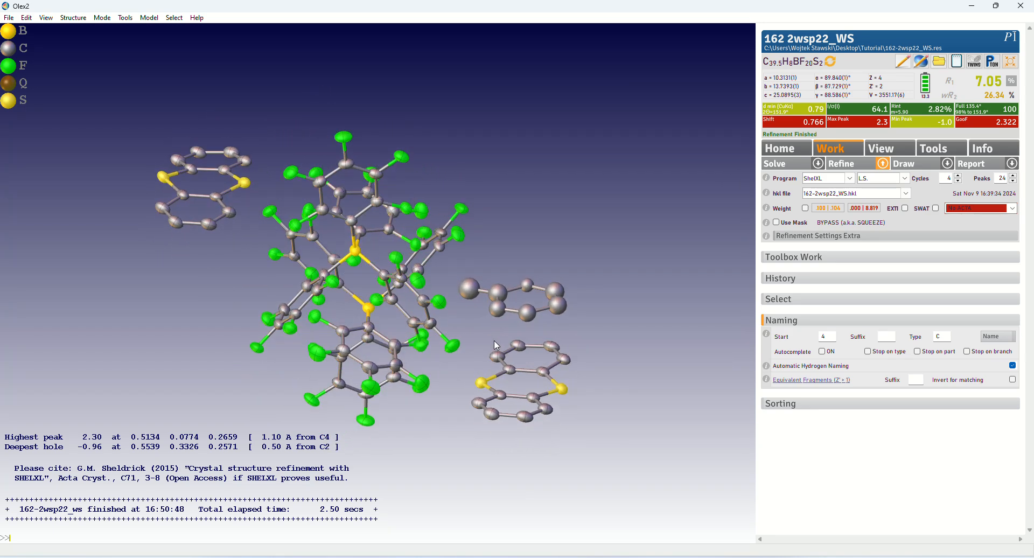
{"action": "scroll", "coordinate": [482, 346], "scroll_direction": "up", "scroll_amount": 4}
{"action": "scroll", "coordinate": [482, 349], "scroll_direction": "down", "scroll_amount": 3}
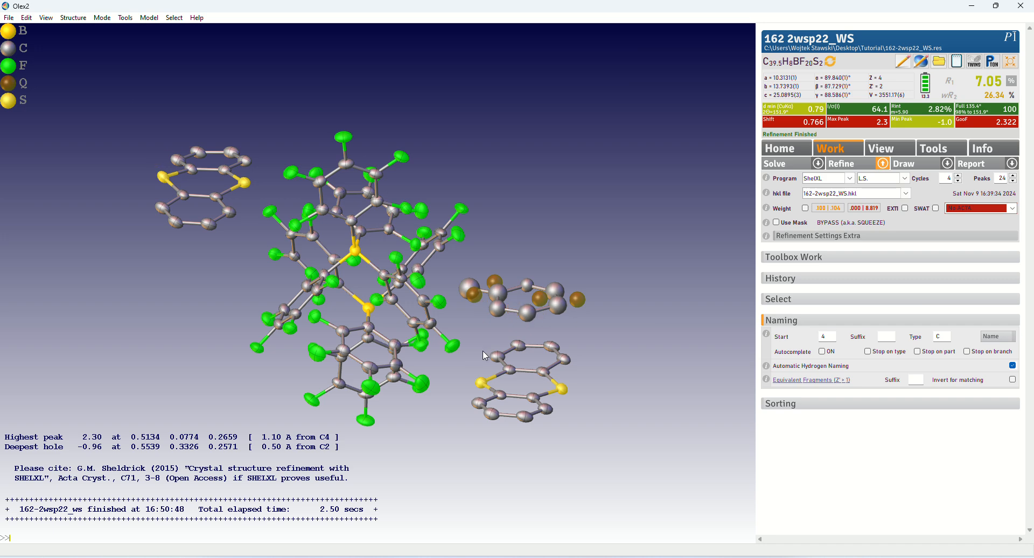
{"action": "scroll", "coordinate": [484, 349], "scroll_direction": "up", "scroll_amount": 2}
{"action": "left_click_drag", "start_coordinate": [479, 338], "coordinate": [485, 367]}
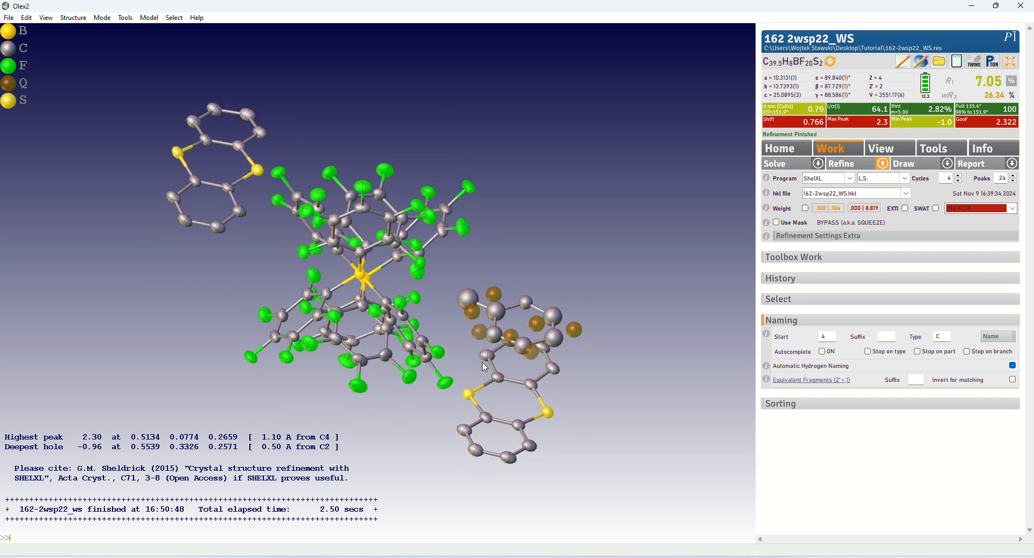
{"action": "left_click_drag", "start_coordinate": [408, 416], "coordinate": [492, 314]}
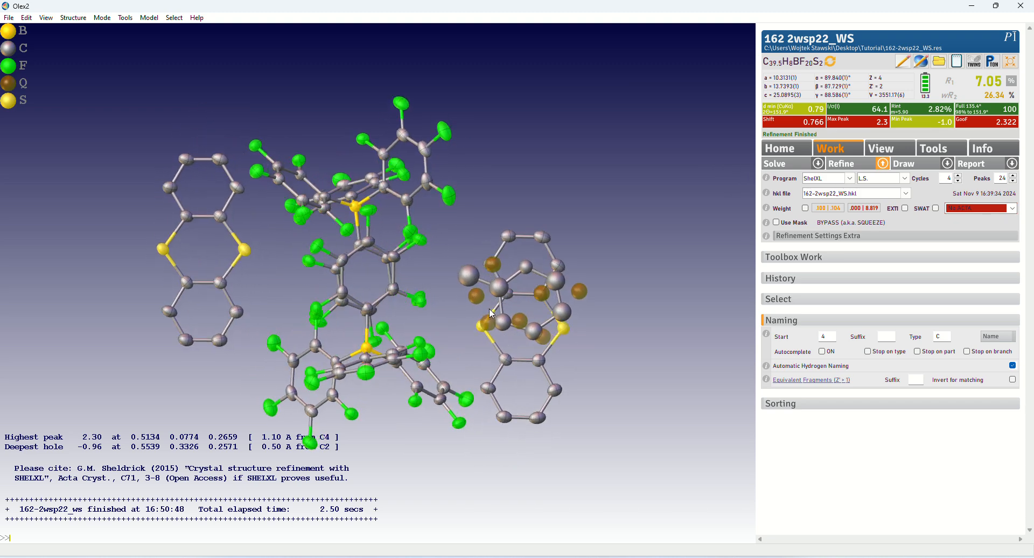
{"action": "left_click_drag", "start_coordinate": [520, 261], "coordinate": [457, 317]}
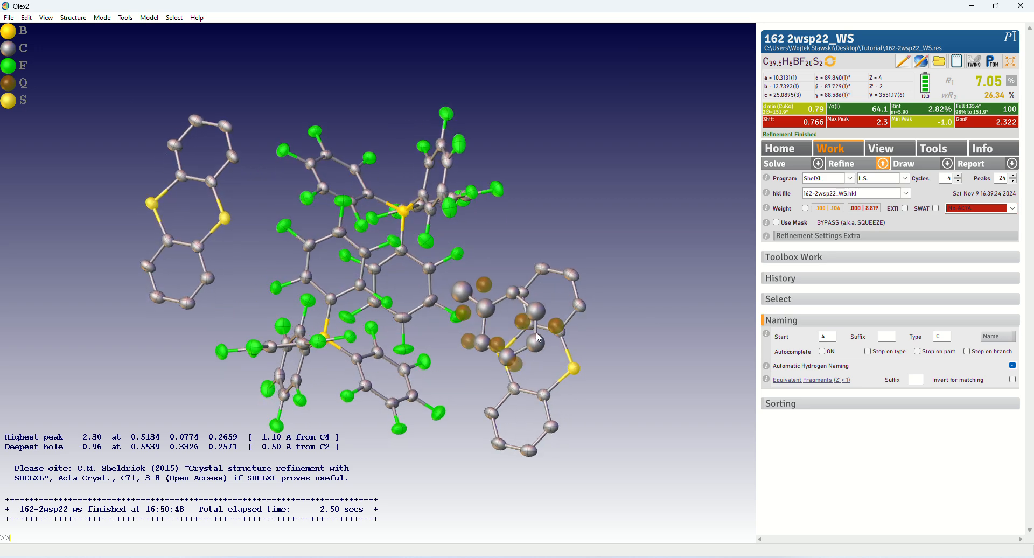
{"action": "left_click_drag", "start_coordinate": [540, 338], "coordinate": [492, 296]}
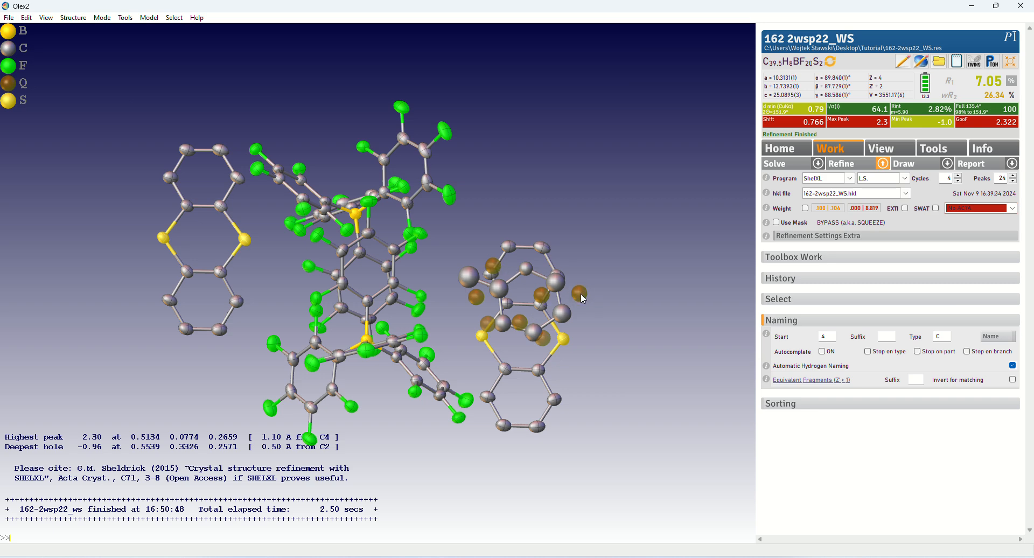
{"action": "mouse_move", "coordinate": [590, 324]}
{"action": "left_mouse_down"}
{"action": "mouse_move", "coordinate": [574, 280]}
{"action": "mouse_move", "coordinate": [574, 315]}
{"action": "mouse_move", "coordinate": [559, 273]}
{"action": "mouse_move", "coordinate": [577, 291]}
{"action": "mouse_move", "coordinate": [578, 327]}
{"action": "left_mouse_up"}
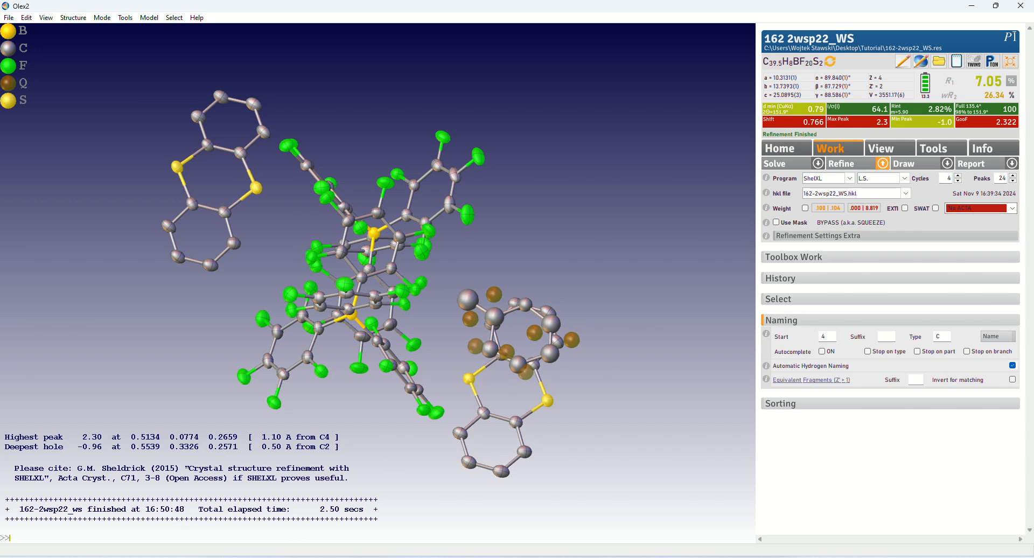
{"action": "left_click_drag", "start_coordinate": [493, 377], "coordinate": [485, 339]}
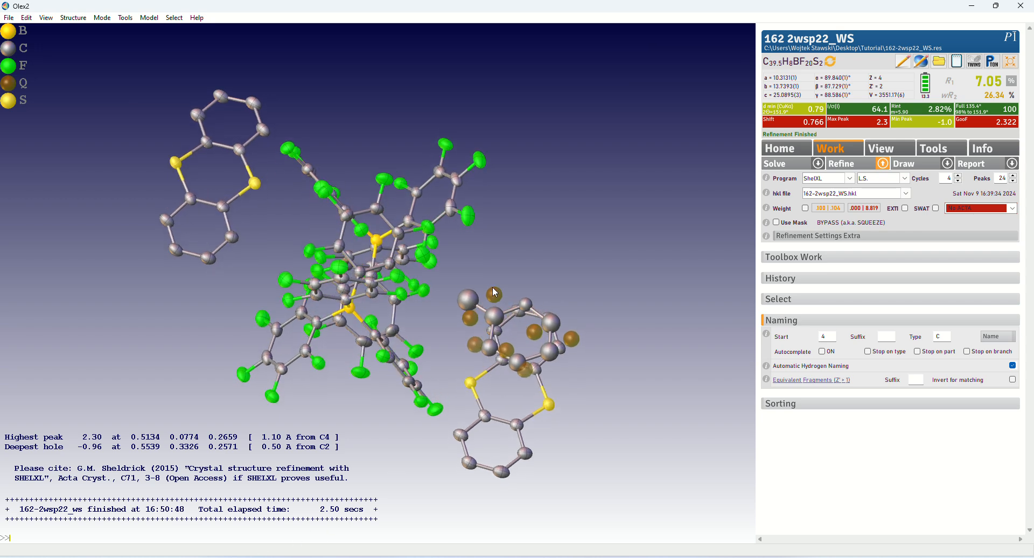
{"action": "mouse_move", "coordinate": [492, 287]}
{"action": "left_mouse_down"}
{"action": "mouse_move", "coordinate": [509, 295]}
{"action": "mouse_move", "coordinate": [494, 281]}
{"action": "left_mouse_up"}
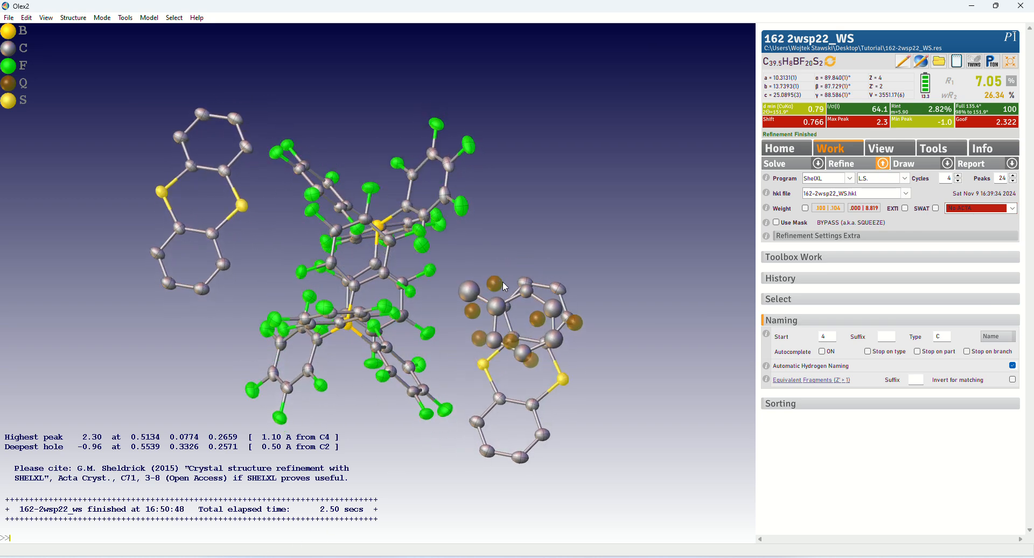
{"action": "left_click_drag", "start_coordinate": [651, 279], "coordinate": [644, 283]}
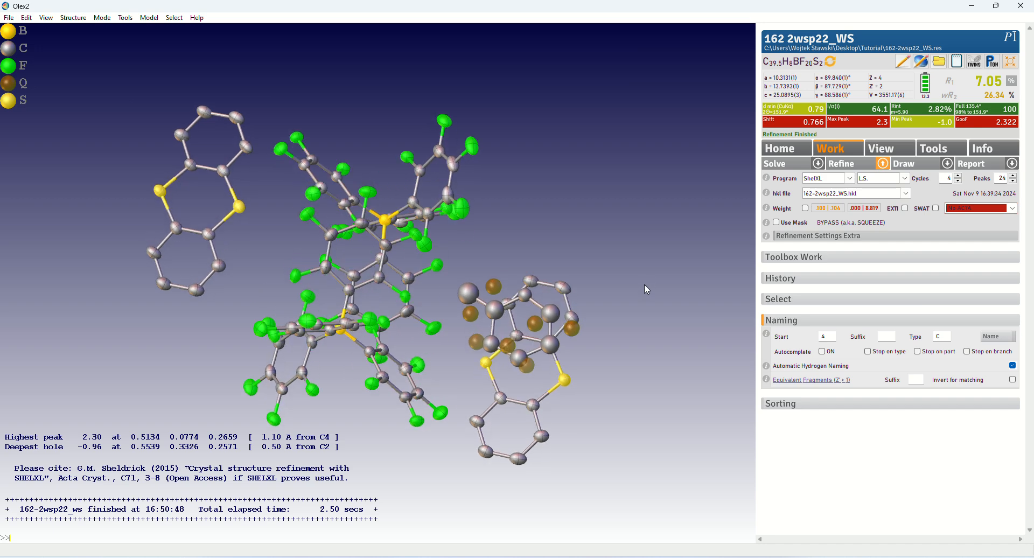
{"action": "mouse_move", "coordinate": [613, 330]}
{"action": "left_mouse_down"}
{"action": "mouse_move", "coordinate": [629, 321]}
{"action": "mouse_move", "coordinate": [614, 322]}
{"action": "left_mouse_up"}
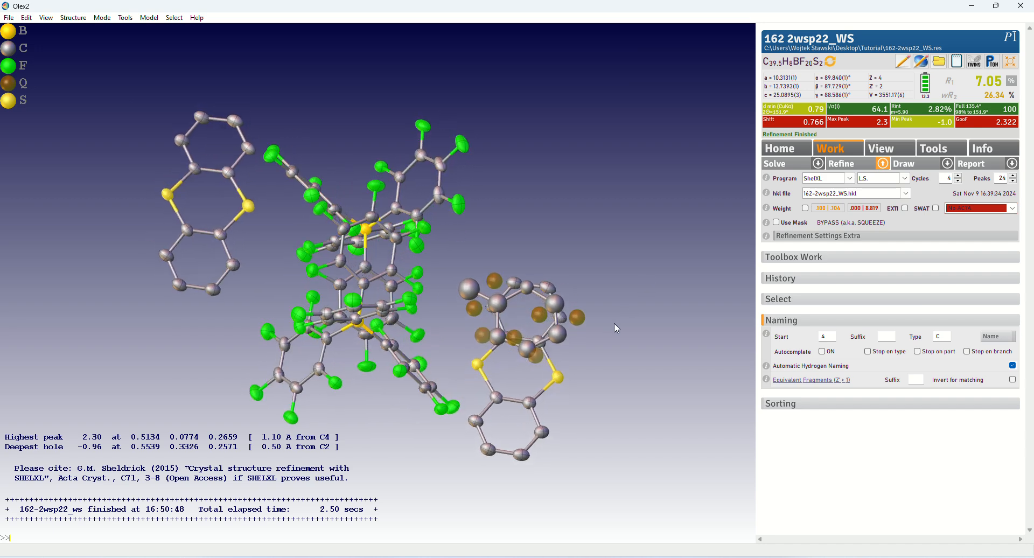
Step: Open the modelling and disorder tools and set the restraint option for Split to none (--)
{"action": "left_click", "coordinate": [813, 258]}
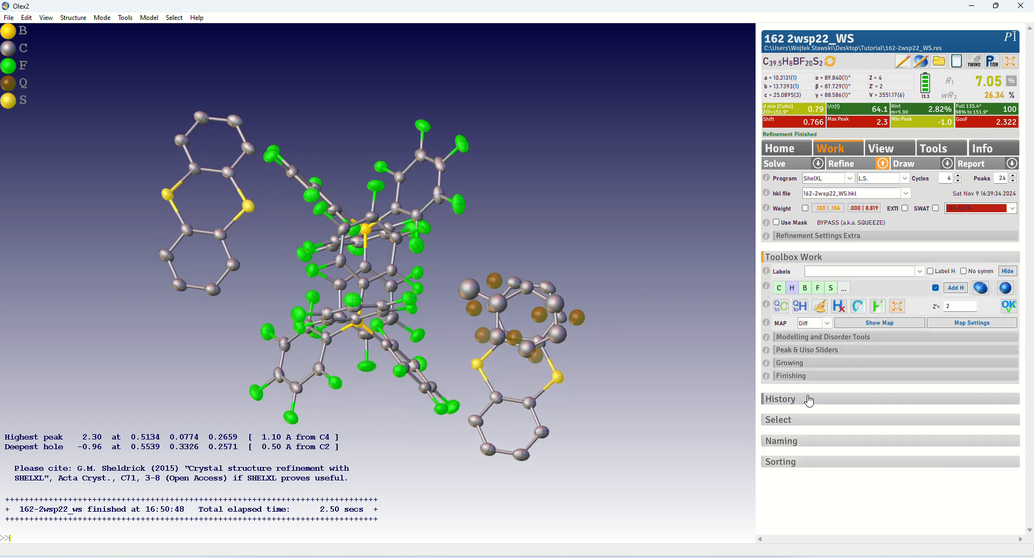
{"action": "left_click", "coordinate": [803, 421]}
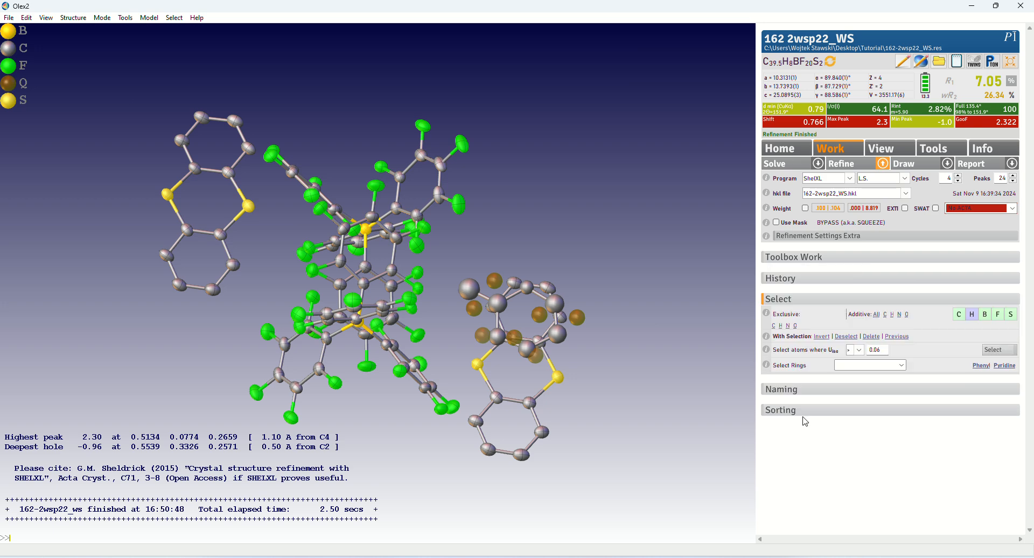
{"action": "left_click", "coordinate": [806, 263]}
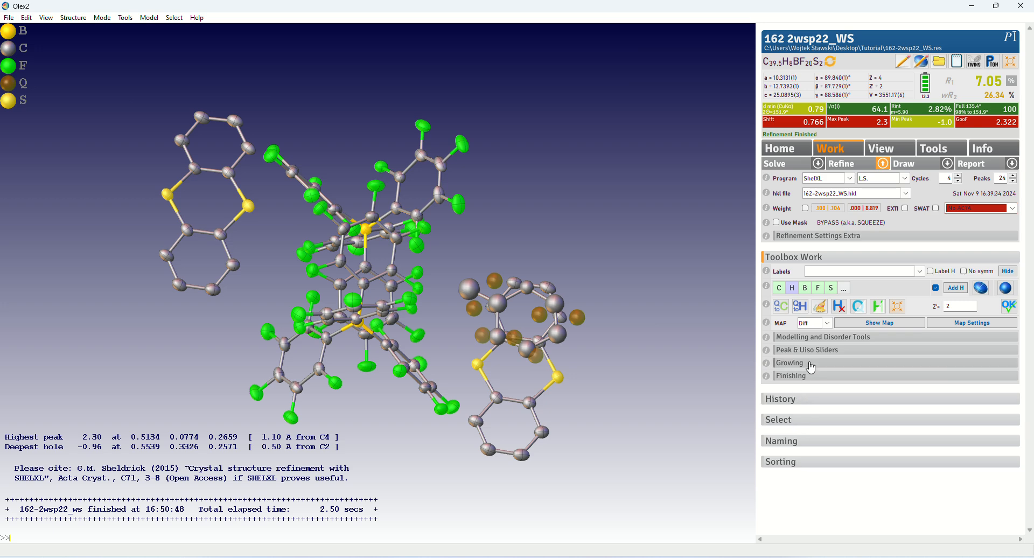
{"action": "left_click", "coordinate": [811, 338]}
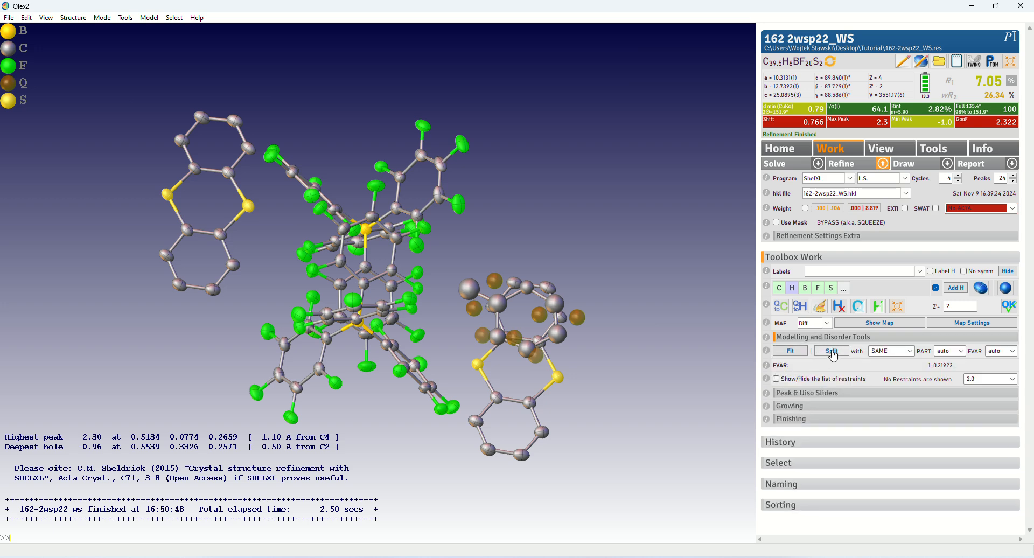
{"action": "left_click", "coordinate": [909, 351]}
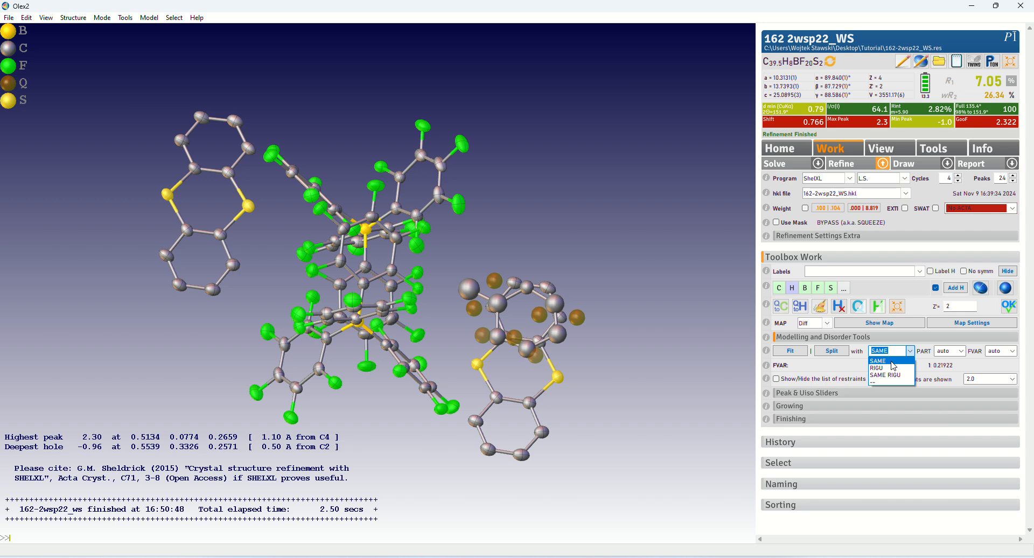
{"action": "left_click", "coordinate": [889, 383]}
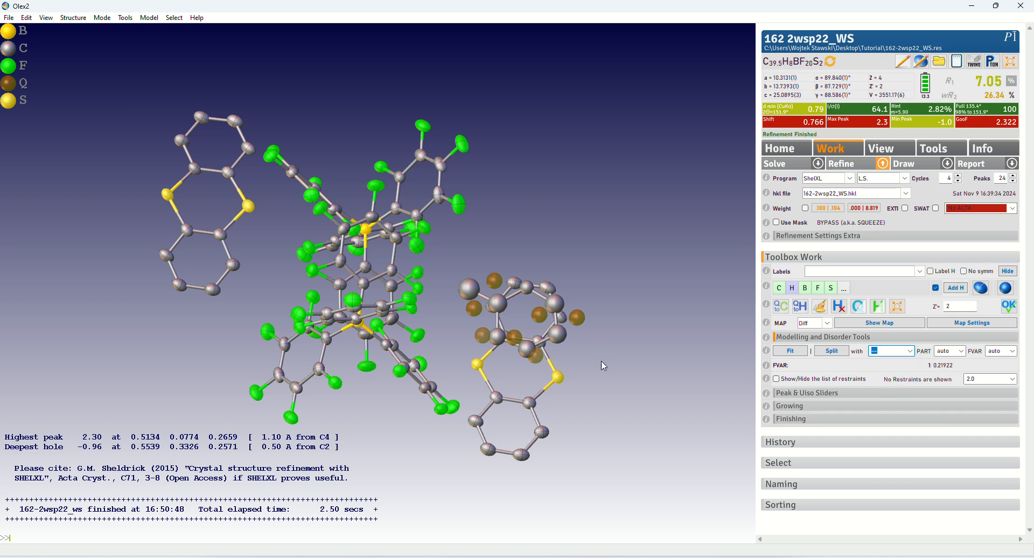
{"action": "left_click_drag", "start_coordinate": [607, 397], "coordinate": [592, 385]}
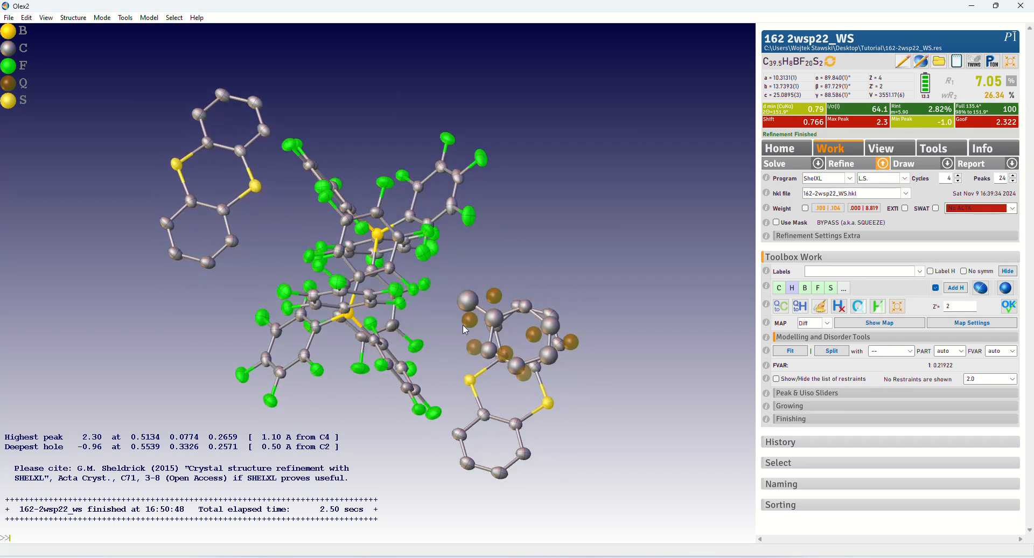
Step: Select the seven atoms of the disordered C1–C7 fragment and split them with automatic part assignment and no restraints
{"action": "left_click_drag", "start_coordinate": [463, 325], "coordinate": [464, 296]}
{"action": "left_click", "coordinate": [497, 318]}
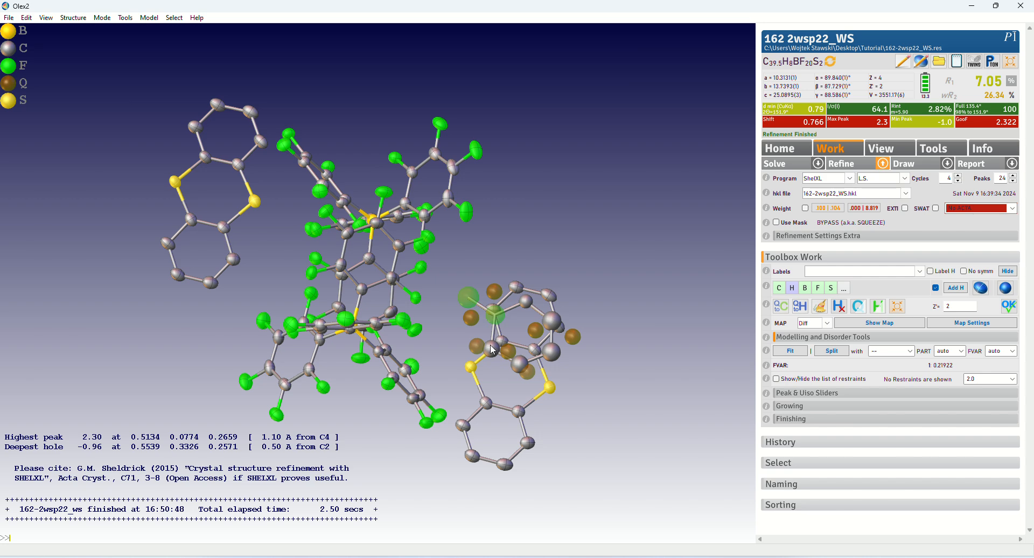
{"action": "left_click", "coordinate": [491, 348]}
{"action": "left_click", "coordinate": [519, 364]}
{"action": "left_click", "coordinate": [550, 352]}
{"action": "left_click", "coordinate": [549, 325]}
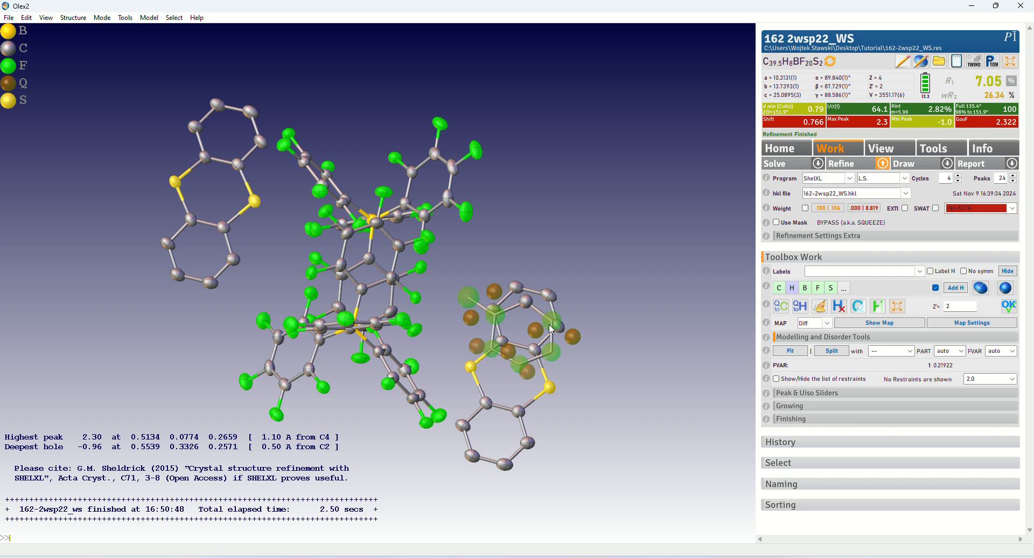
{"action": "left_click_drag", "start_coordinate": [526, 306], "coordinate": [569, 254]}
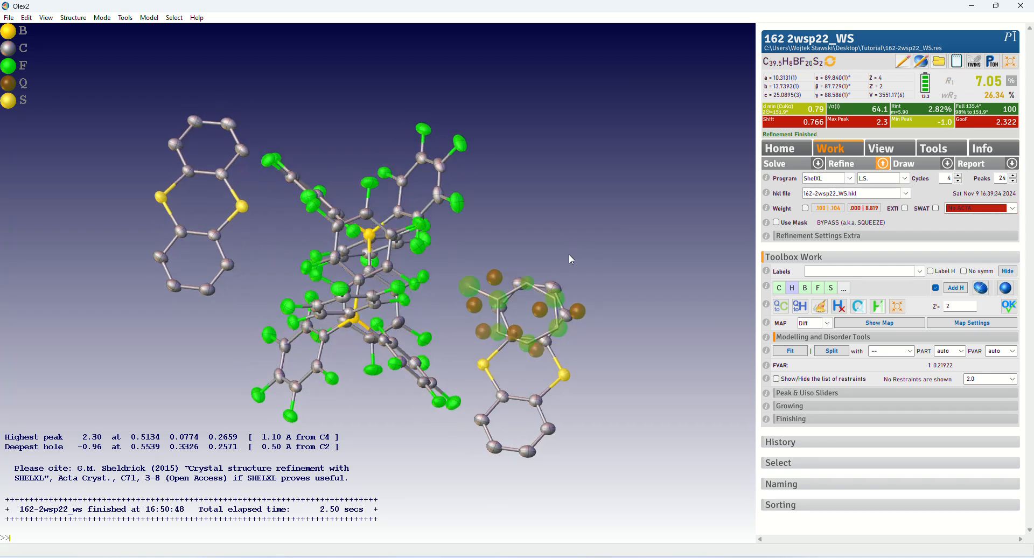
{"action": "left_click", "coordinate": [839, 350]}
Step: Position the split copy of the C1–C7 fragment over the residual Q peaks, finish the split mode and hide the peaks
{"action": "left_click_drag", "start_coordinate": [472, 245], "coordinate": [580, 278]}
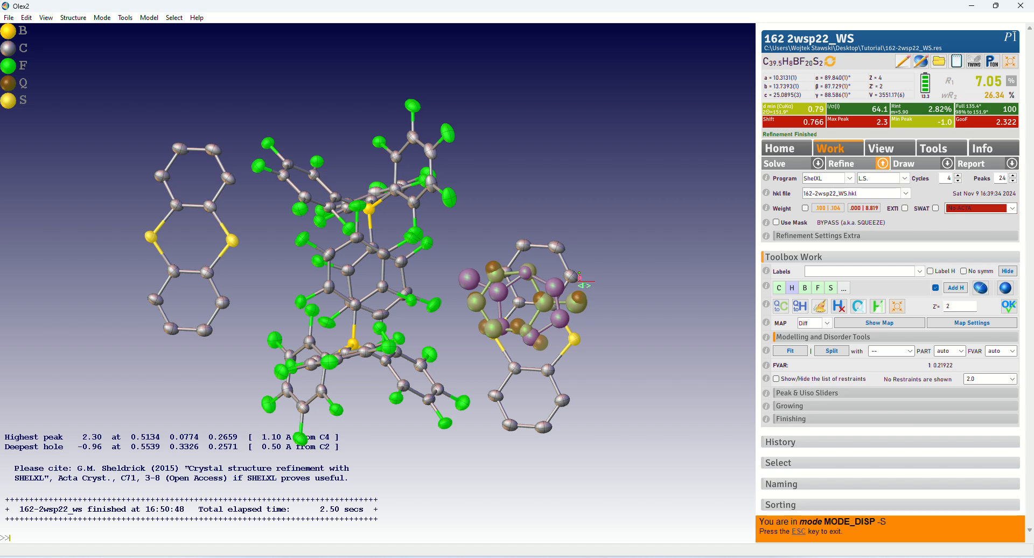
{"action": "left_click_drag", "start_coordinate": [545, 311], "coordinate": [541, 306]}
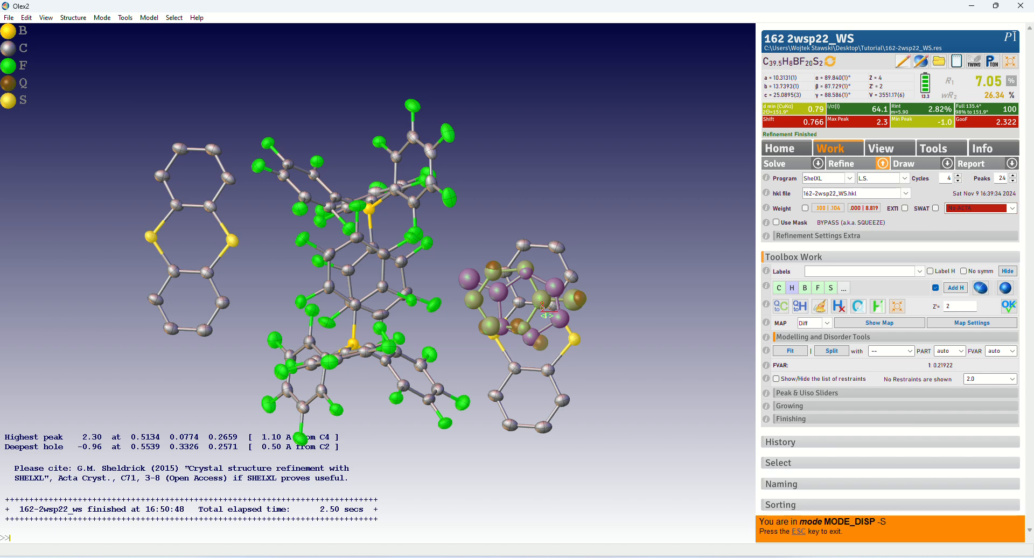
{"action": "left_click_drag", "start_coordinate": [606, 340], "coordinate": [489, 420]}
{"action": "key", "text": "Escape"}
{"action": "scroll", "coordinate": [515, 379], "scroll_direction": "down", "scroll_amount": 3}
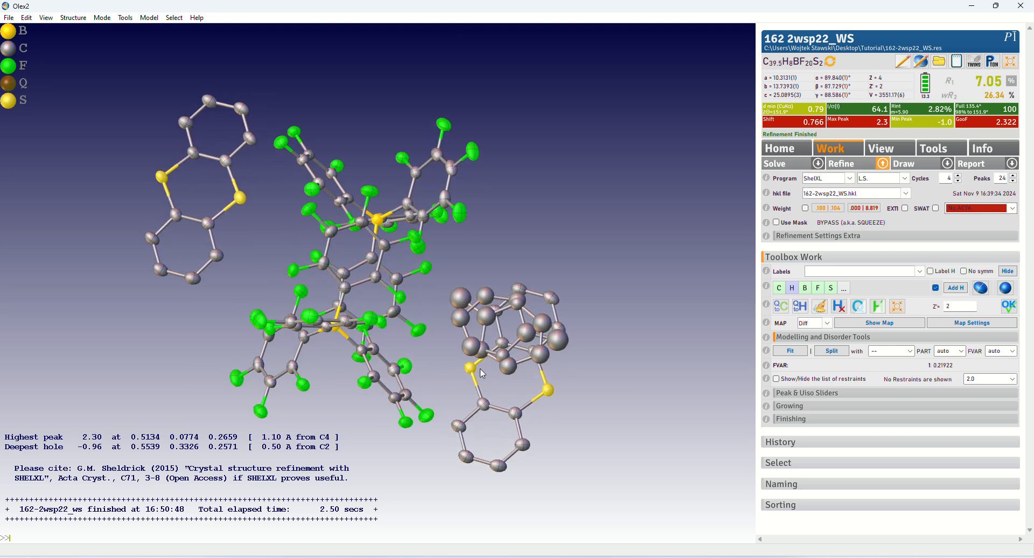
Step: Display only parts 0 and 1 of the structure and inspect the first component of the disordered fragment
{"action": "type", "text": "showp 01"}
{"action": "key", "text": "Return"}
{"action": "left_click_drag", "start_coordinate": [483, 374], "coordinate": [473, 335]}
{"action": "type", "text": "s"}
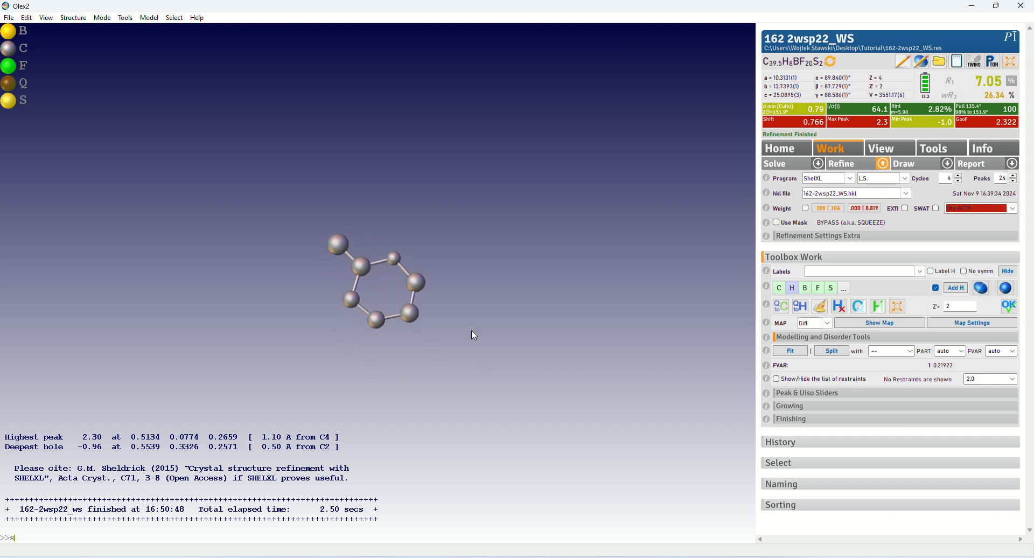
{"action": "type", "text": "howp 0 1"}
{"action": "key", "text": "Return"}
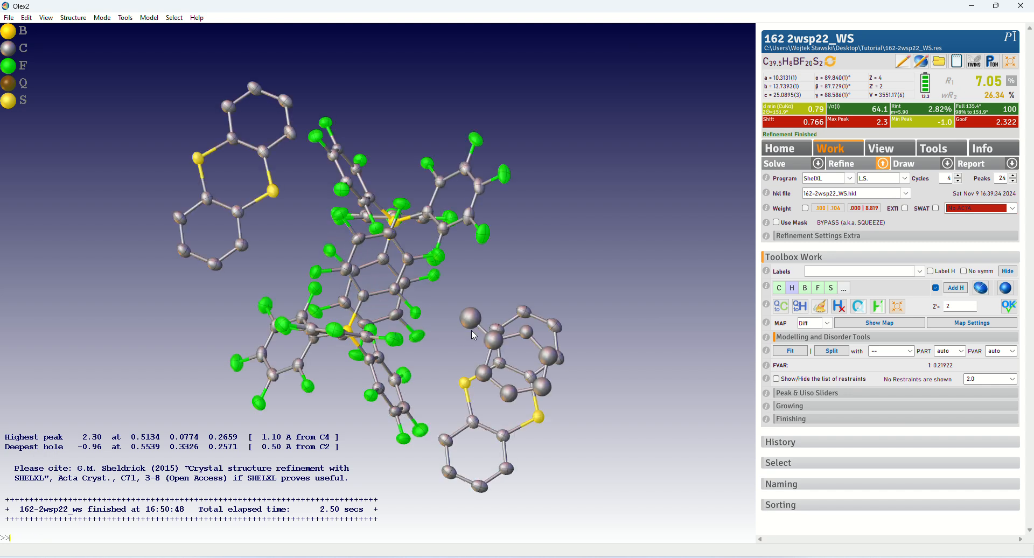
{"action": "left_click_drag", "start_coordinate": [471, 331], "coordinate": [480, 269]}
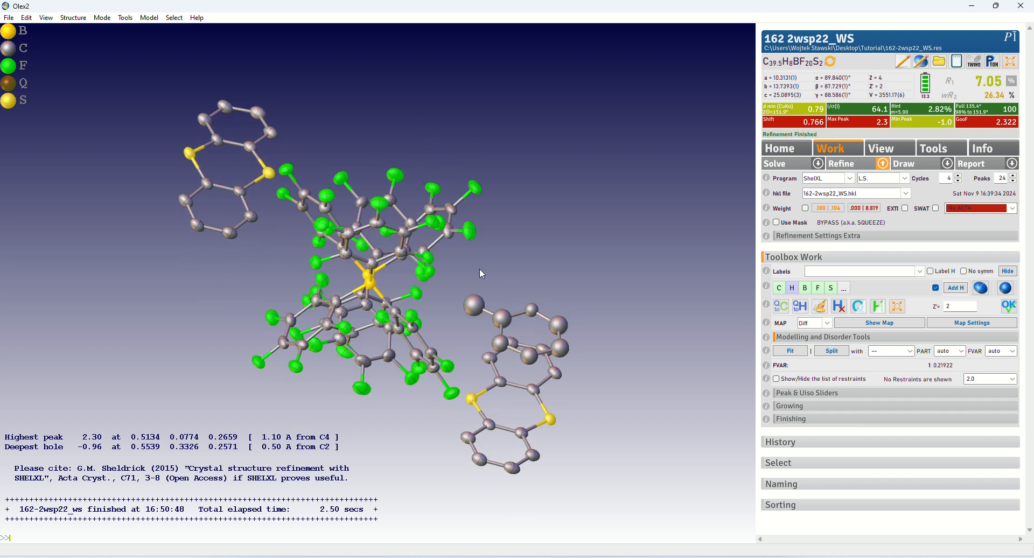
{"action": "left_click_drag", "start_coordinate": [490, 329], "coordinate": [474, 309]}
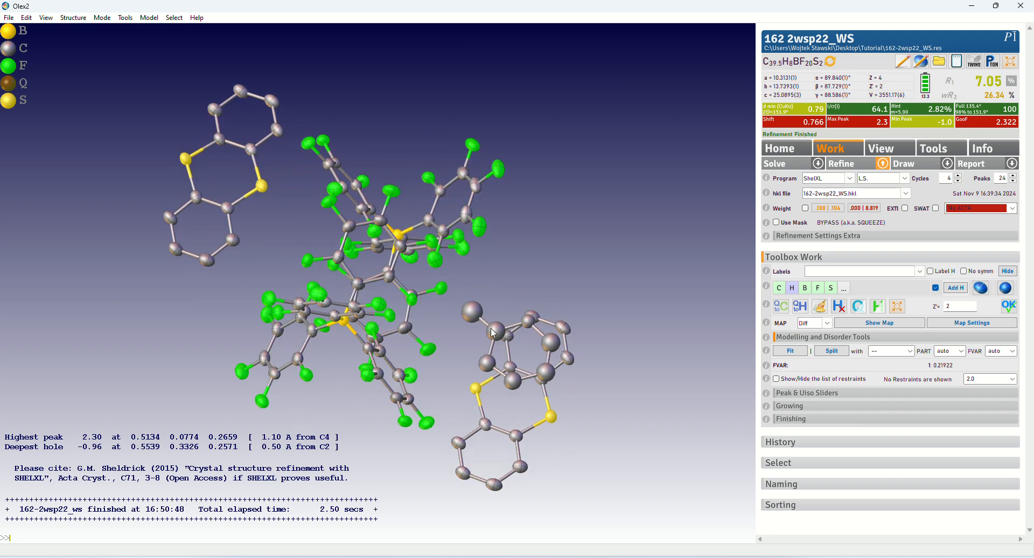
Step: Display the second component of the disordered fragment together with the non-disordered atoms and inspect its position
{"action": "left_click_drag", "start_coordinate": [568, 347], "coordinate": [506, 295]}
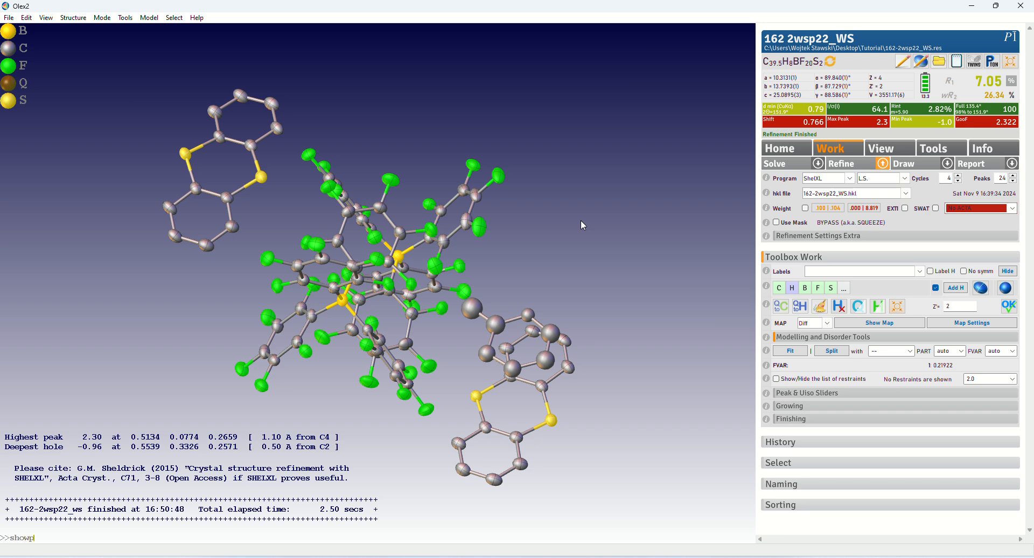
{"action": "key", "text": "Return"}
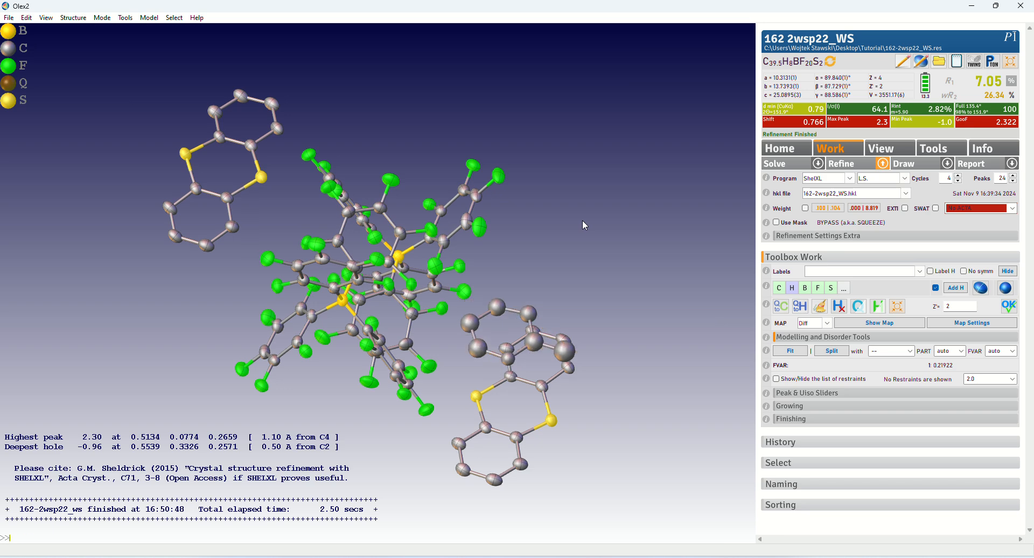
{"action": "left_click_drag", "start_coordinate": [581, 221], "coordinate": [530, 254]}
{"action": "mouse_move", "coordinate": [496, 303]}
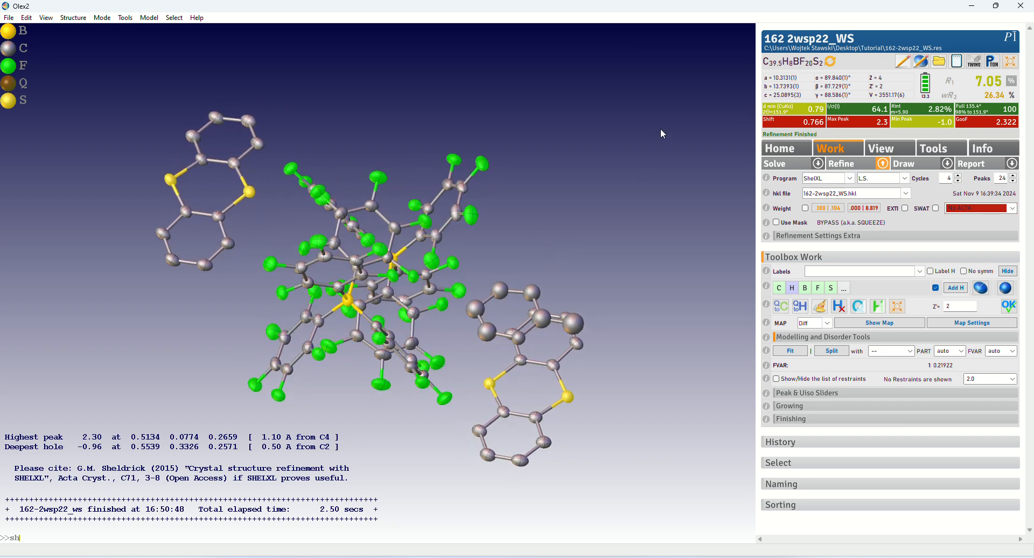
Step: Show all parts of the structure again and examine the overlap of the two disorder components from several orientations, including edge-on
{"action": "key", "text": "Return"}
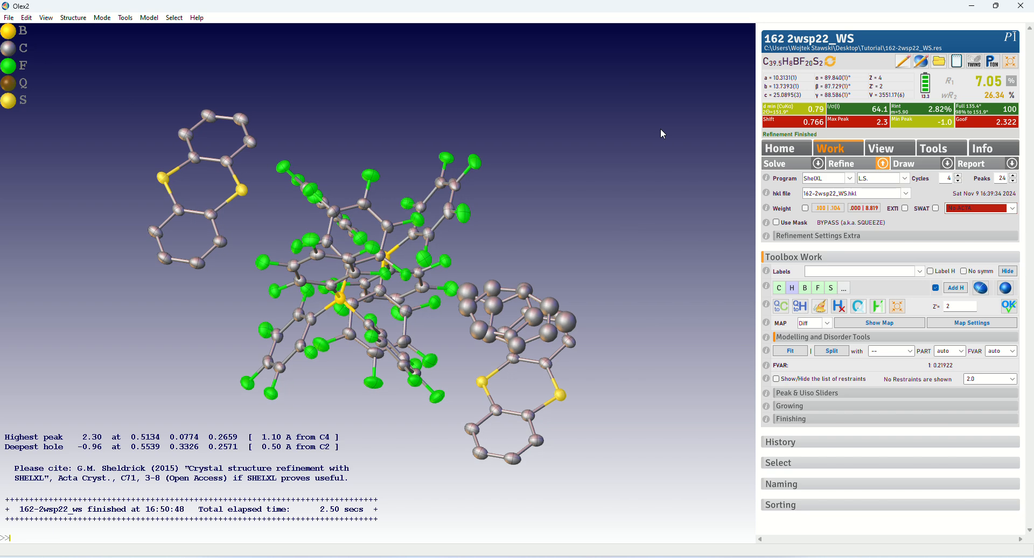
{"action": "left_click_drag", "start_coordinate": [519, 280], "coordinate": [488, 319]}
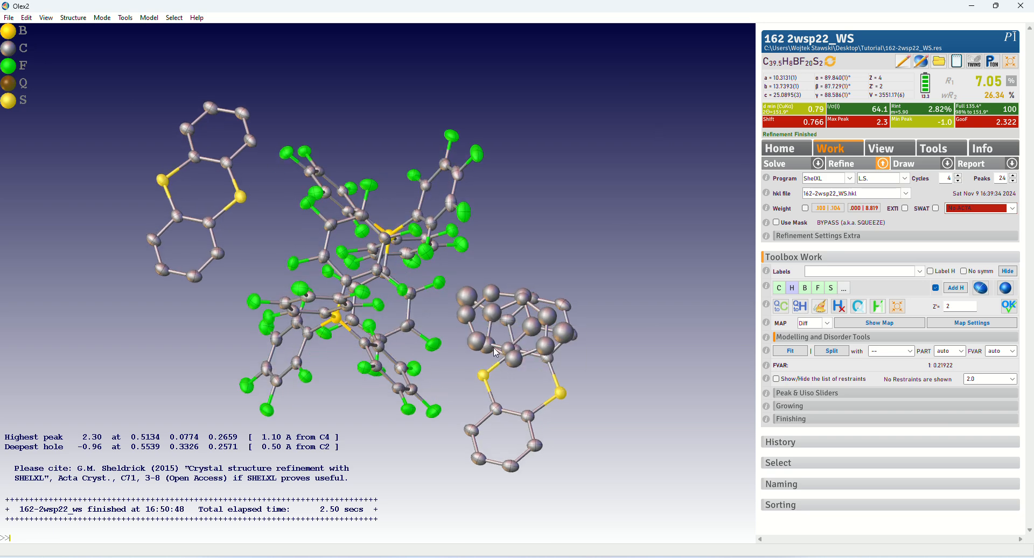
{"action": "left_click_drag", "start_coordinate": [492, 308], "coordinate": [542, 322]}
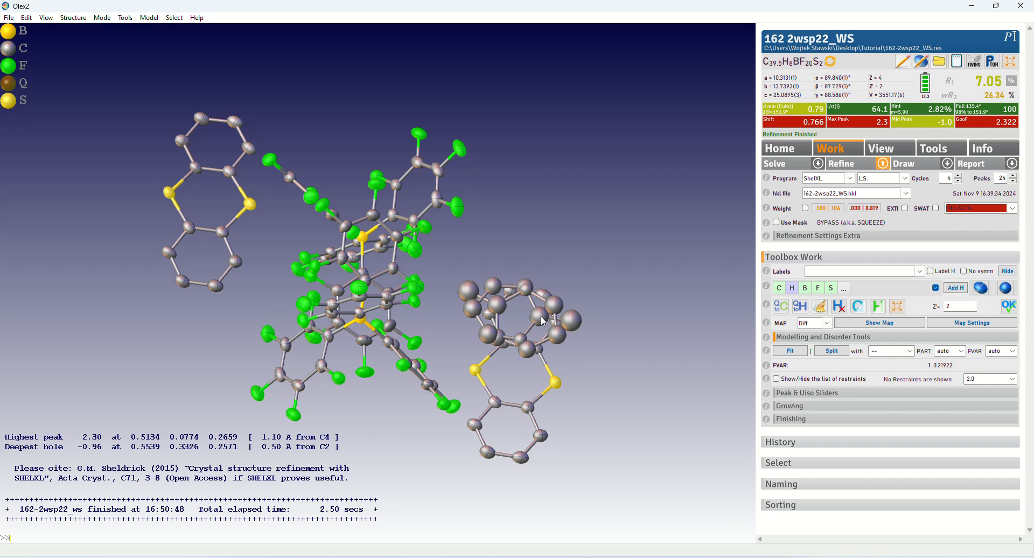
{"action": "mouse_move", "coordinate": [571, 320]}
{"action": "left_click_drag", "start_coordinate": [426, 458], "coordinate": [432, 444]}
{"action": "left_click_drag", "start_coordinate": [487, 361], "coordinate": [499, 303]}
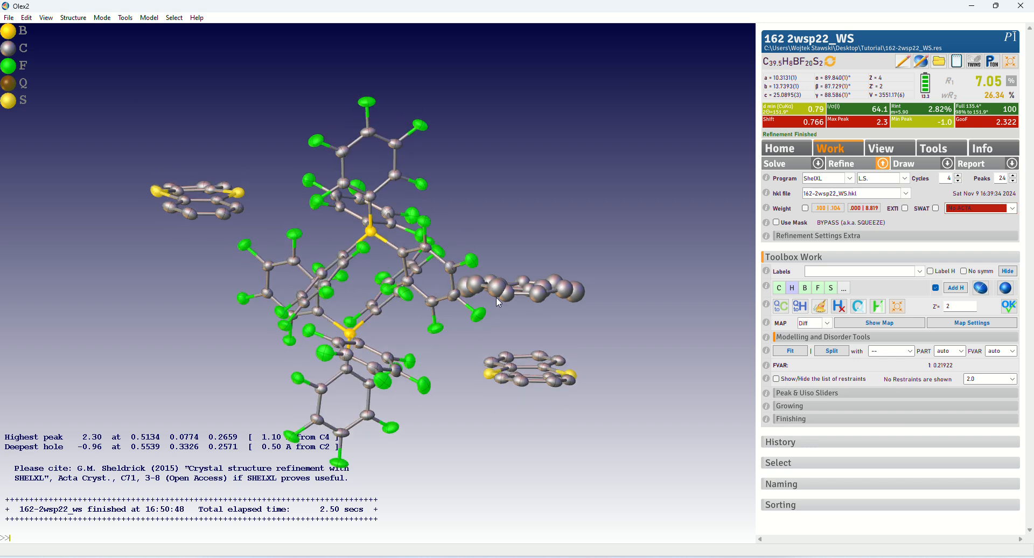
{"action": "left_click_drag", "start_coordinate": [496, 296], "coordinate": [492, 359]}
{"action": "left_click_drag", "start_coordinate": [543, 314], "coordinate": [422, 410]}
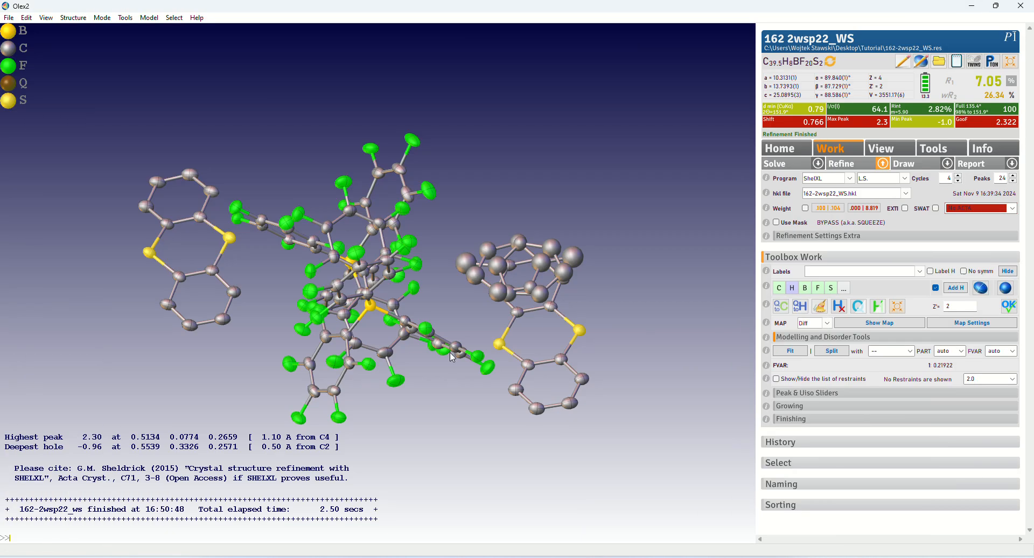
{"action": "left_click_drag", "start_coordinate": [415, 424], "coordinate": [520, 299]}
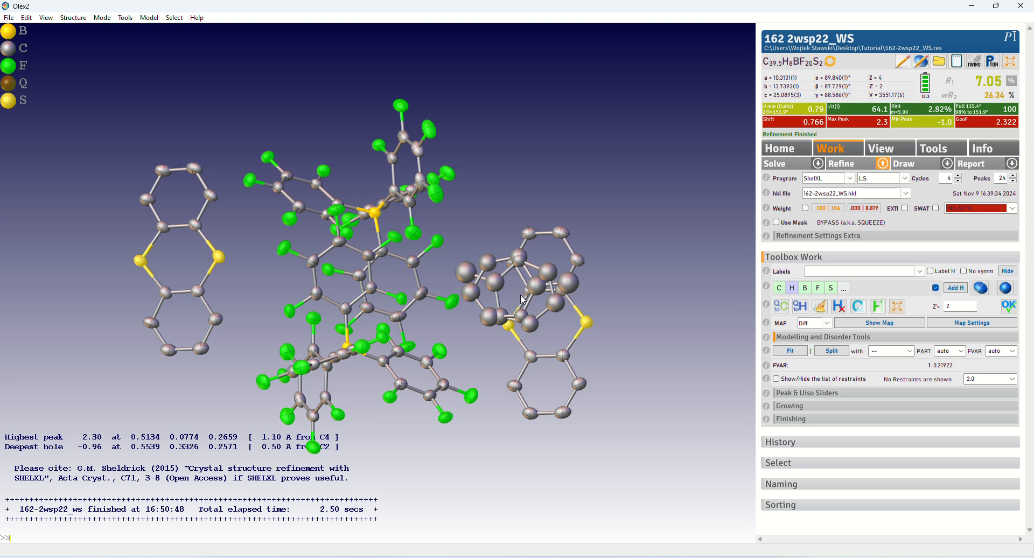
Step: Select the C1–C2 and C1a–C2a bonds of the two components and restrain them to equal length with SADI 0.02
{"action": "scroll", "coordinate": [520, 299], "scroll_direction": "up", "scroll_amount": 6}
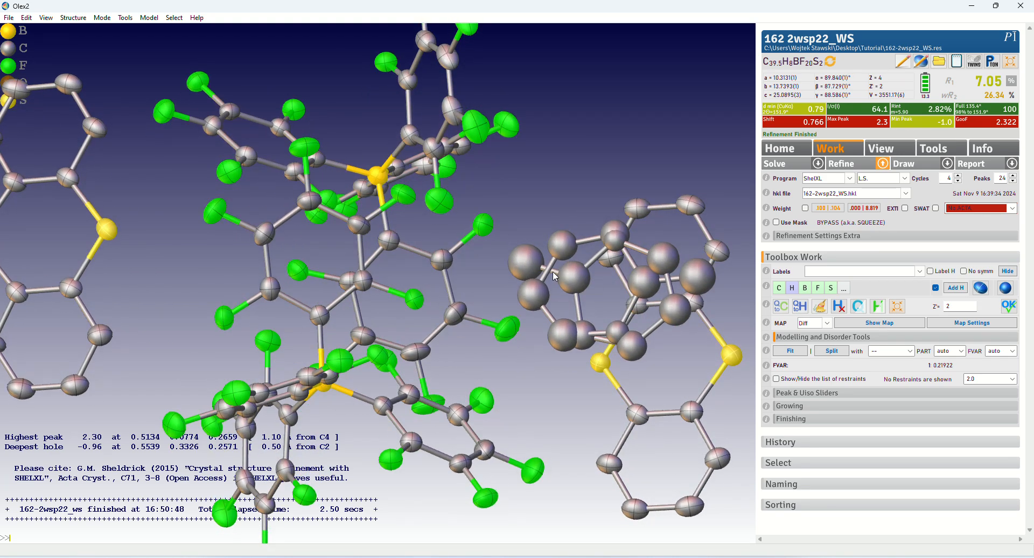
{"action": "left_click_drag", "start_coordinate": [552, 270], "coordinate": [621, 298]}
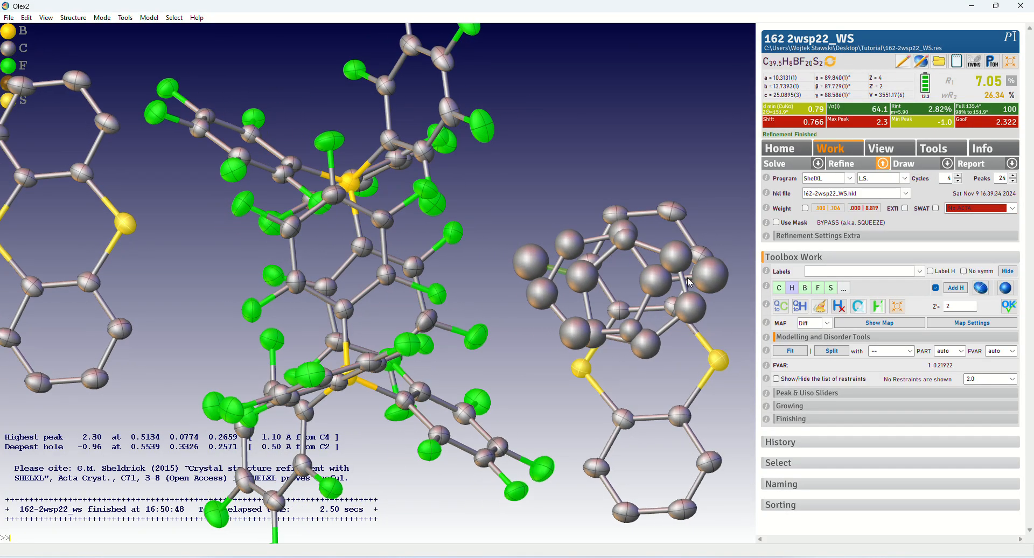
{"action": "type", "text": "sadi 0.02"}
{"action": "key", "text": "Return"}
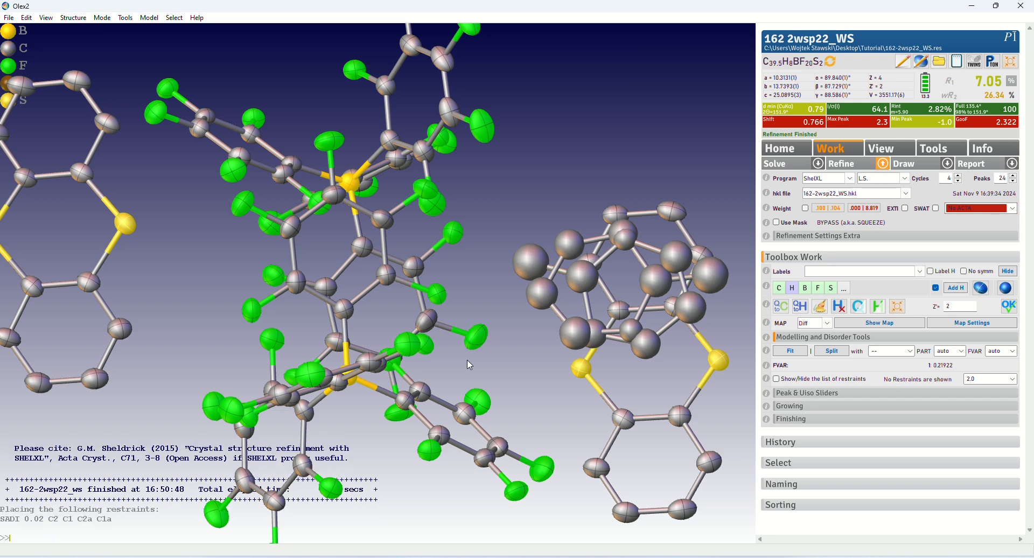
Step: Select all ring bonds of both disorder components and restrain them to equal length with SADI 0.02
{"action": "left_click_drag", "start_coordinate": [468, 362], "coordinate": [505, 304]}
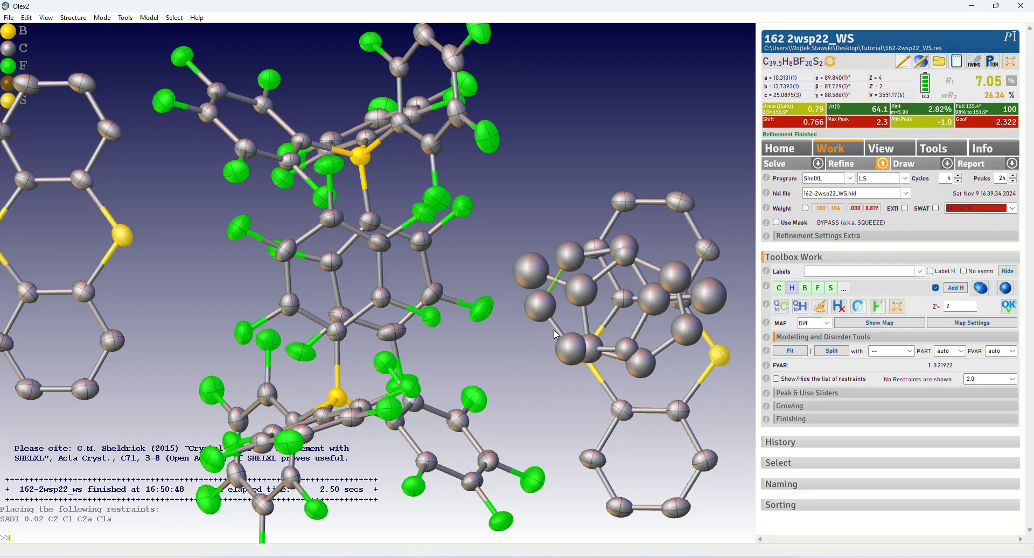
{"action": "left_click_drag", "start_coordinate": [554, 332], "coordinate": [641, 339]}
{"action": "left_click", "coordinate": [616, 345]}
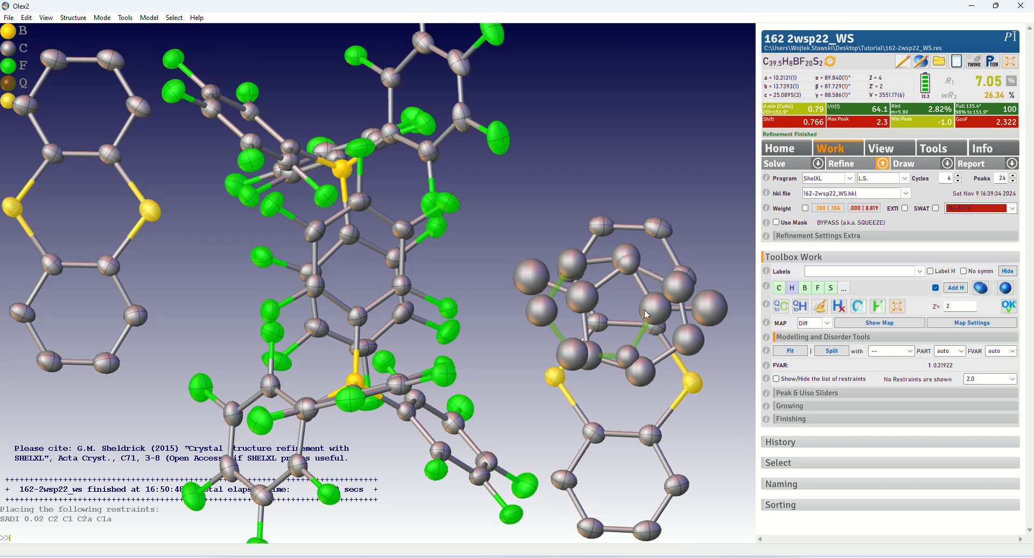
{"action": "left_click", "coordinate": [643, 294]}
{"action": "left_click_drag", "start_coordinate": [600, 261], "coordinate": [637, 290]}
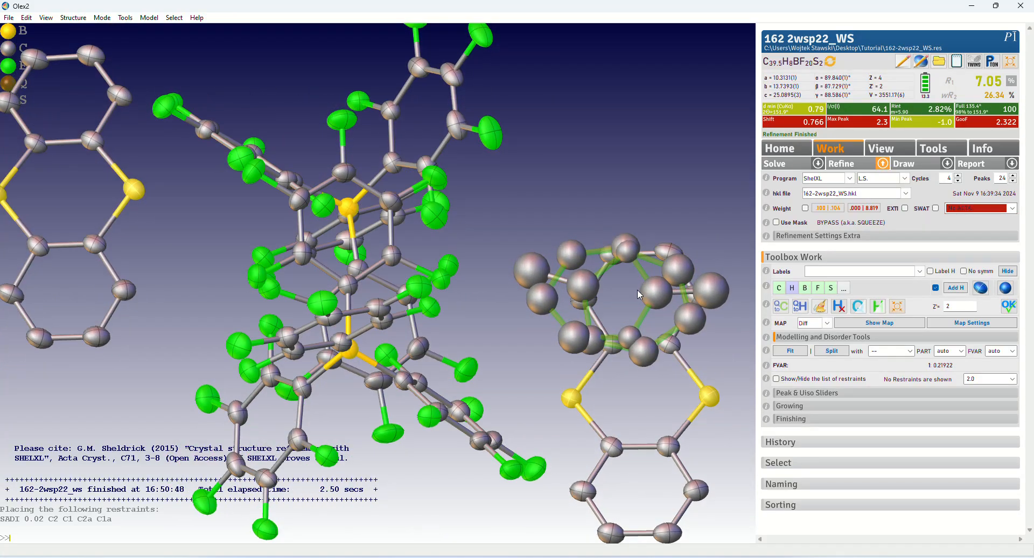
{"action": "type", "text": "sadi 0.02"}
{"action": "key", "text": "Return"}
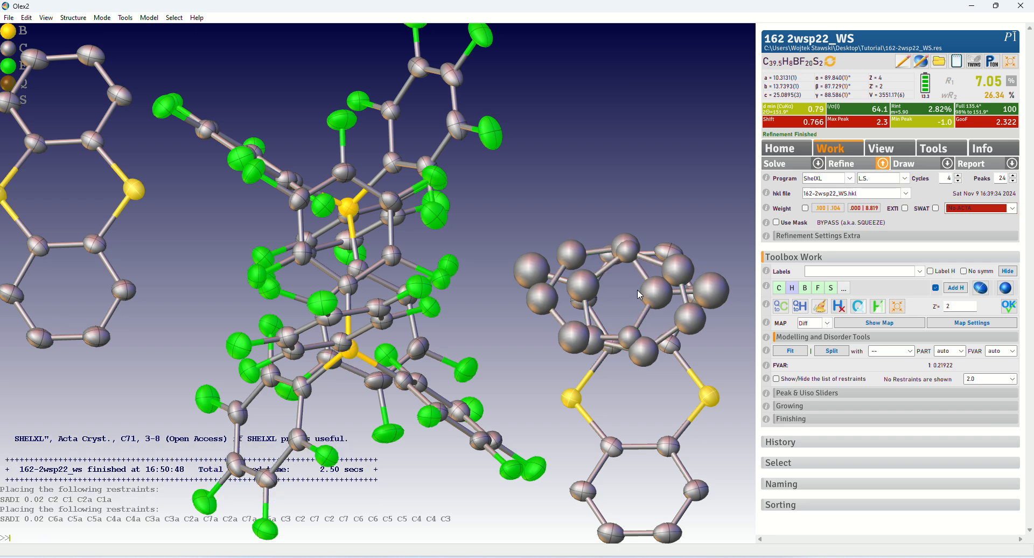
Step: Restrain the 1,3-distances from the methyl carbons in both components with SADI 0.04 for C1 C3 C1 C7 C1a C3a C1a C7a
{"action": "left_click_drag", "start_coordinate": [637, 288], "coordinate": [599, 235]}
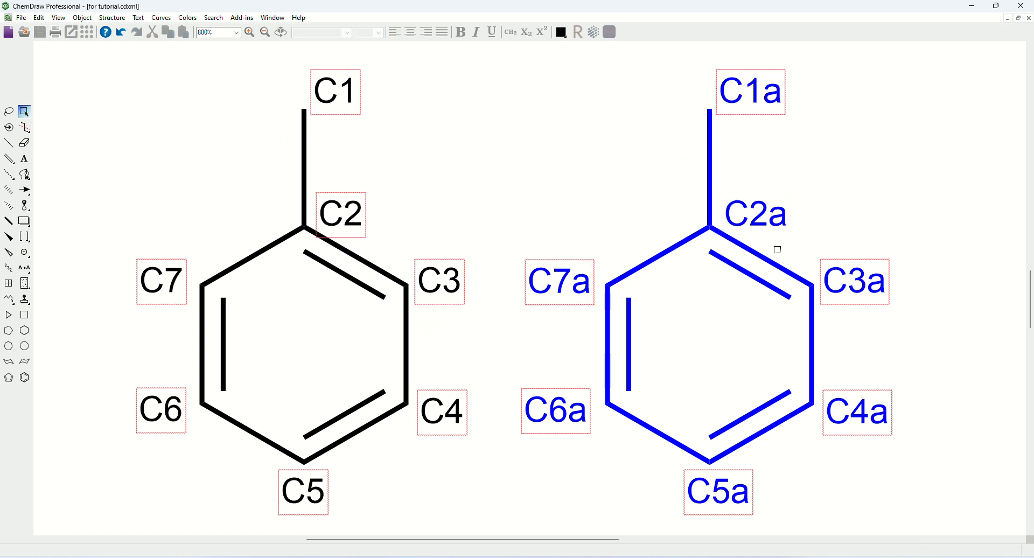
{"action": "left_click", "coordinate": [975, 8]}
{"action": "type", "text": "sa"}
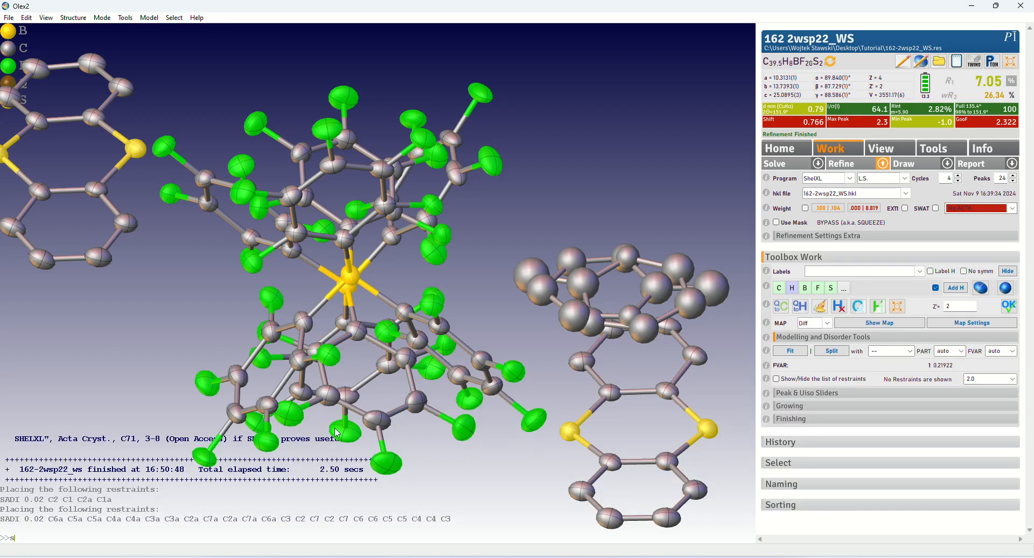
{"action": "type", "text": "di 0.04"}
{"action": "type", "text": "C1 C3 C1 C7 C1a C3a C1a C7a"}
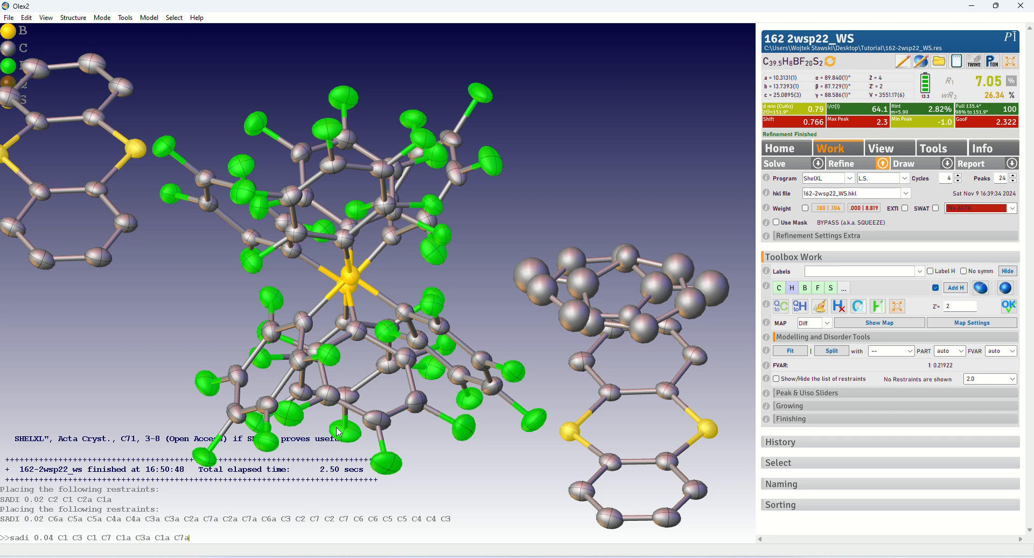
{"action": "key", "text": "Return"}
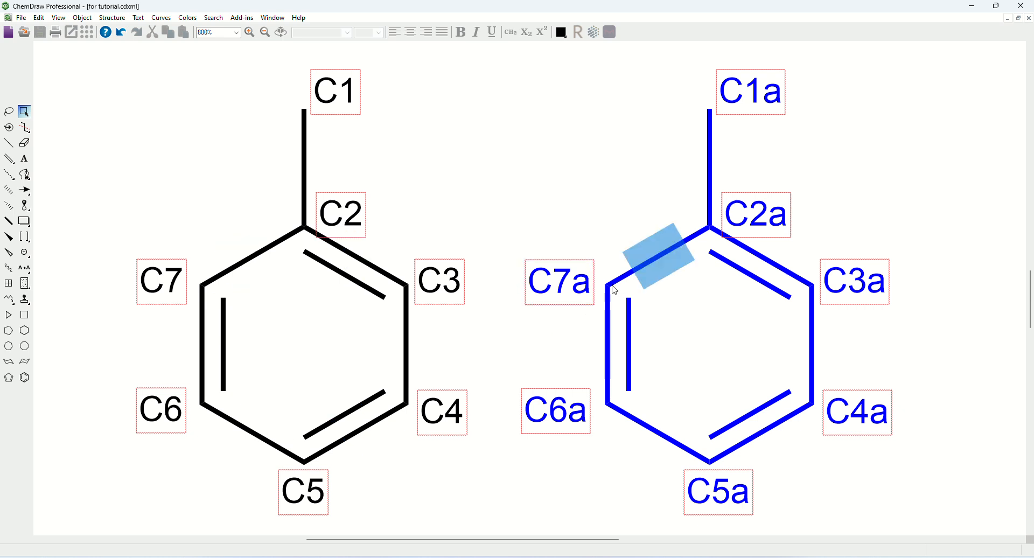
Step: In Olex2, enter a SADI 0.04 command with the first ring's 1,3-pairs C2 C4 C3 C5 C4 C6 C5 C7 C6 C2 C7 C3
{"action": "left_click", "coordinate": [975, 11]}
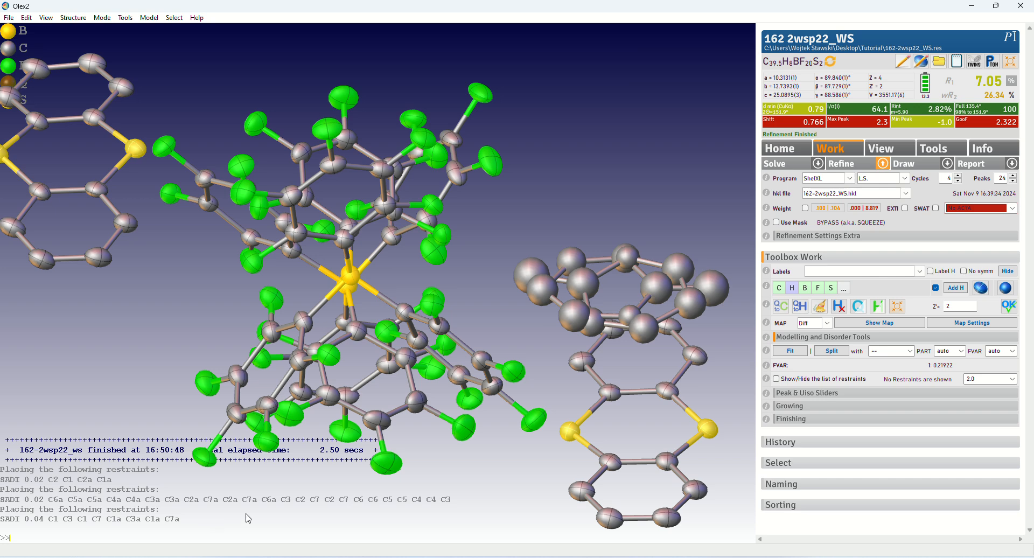
{"action": "type", "text": "sadi 0.04 C2 C4 C3 C5 C4 C6 C5 C7"}
{"action": "type", "text": "7"}
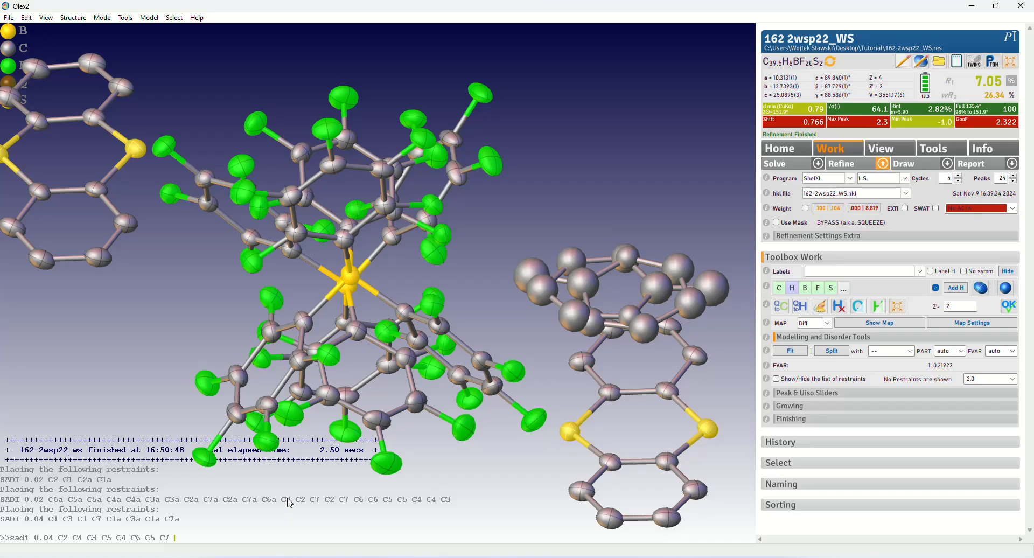
{"action": "type", "text": "C6 C2 C7"}
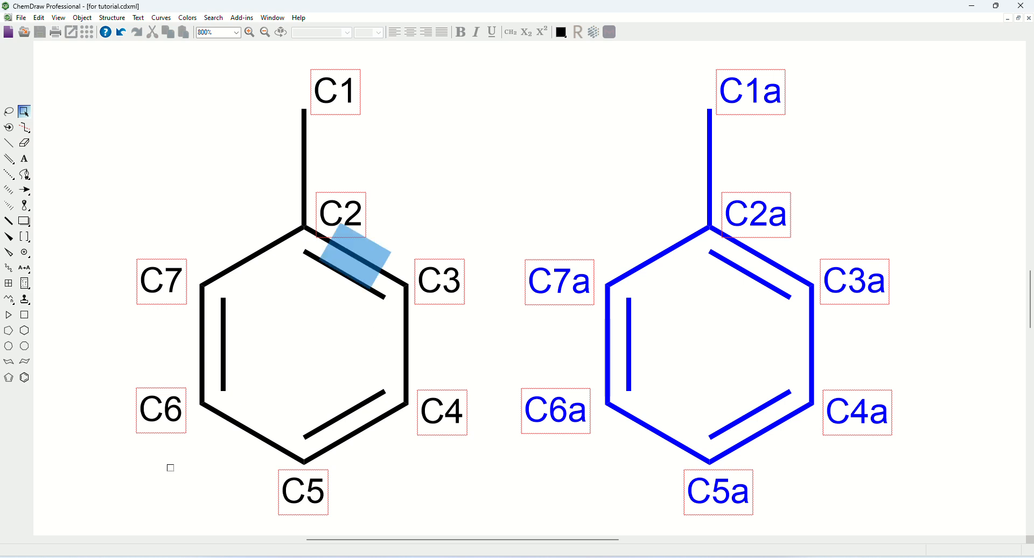
{"action": "key", "text": "alt+Tab"}
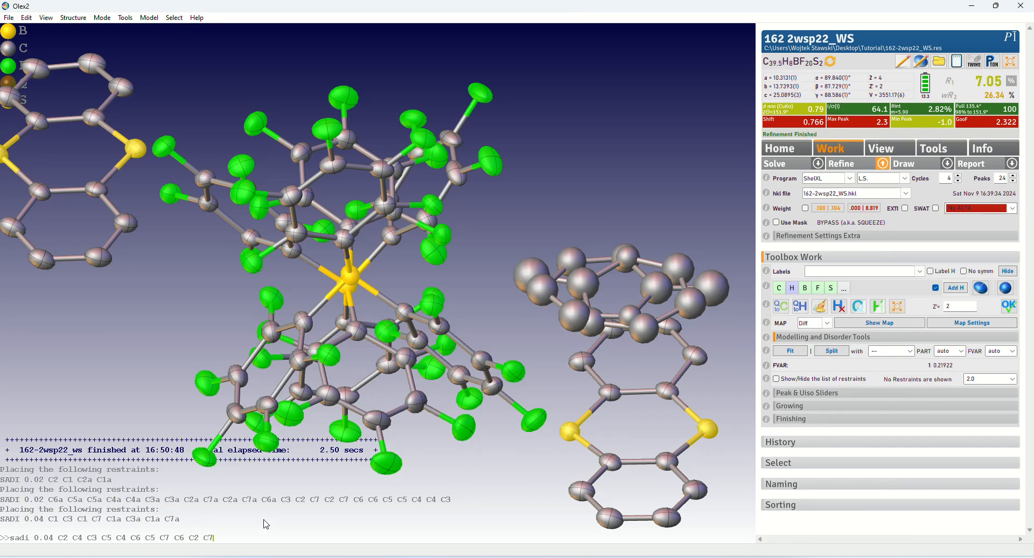
{"action": "type", "text": "C3"}
Step: Extend the SADI 0.04 command with the second ring's 1,3-pairs C2a C4a C3a C5a C4a C6a C5a C7a
{"action": "type", "text": " C2a"}
{"action": "type", "text": " C4a "}
{"action": "type", "text": "C3a"}
{"action": "type", "text": " C"}
{"action": "type", "text": "5a C4a"}
{"action": "type", "text": " C6a"}
{"action": "type", "text": " C5a C7"}
{"action": "type", "text": "a "}
Step: Complete the SADI 0.04 command with the remaining pairs C6a C2a C7a C3a and place the restraint
{"action": "type", "text": "C6a"}
{"action": "left_click", "coordinate": [226, 511]}
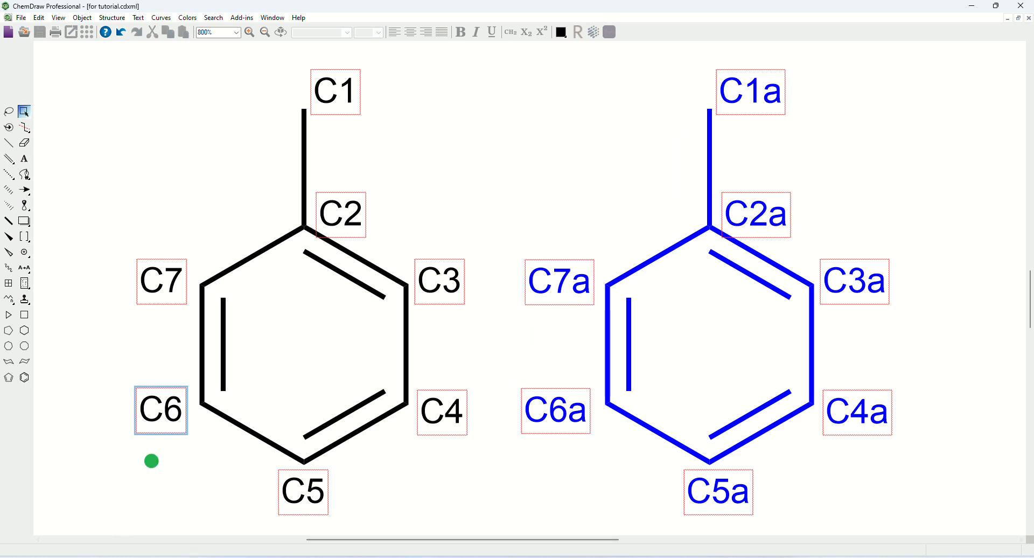
{"action": "key", "text": "alt+Tab"}
{"action": "type", "text": "C2"}
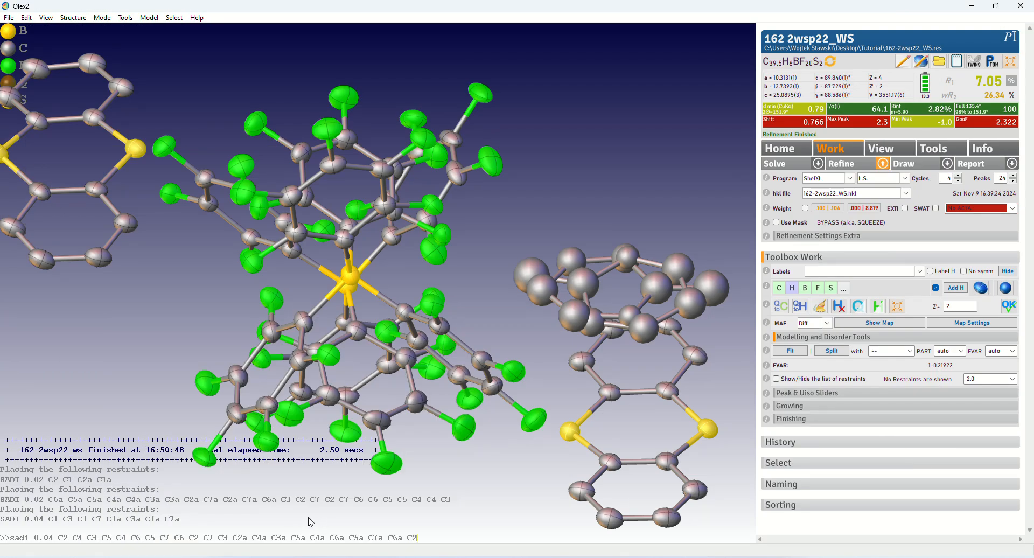
{"action": "type", "text": "a C7a"}
{"action": "key", "text": "alt+Tab"}
{"action": "key", "text": "alt+Tab"}
{"action": "type", "text": "C3a"}
{"action": "key", "text": "Return"}
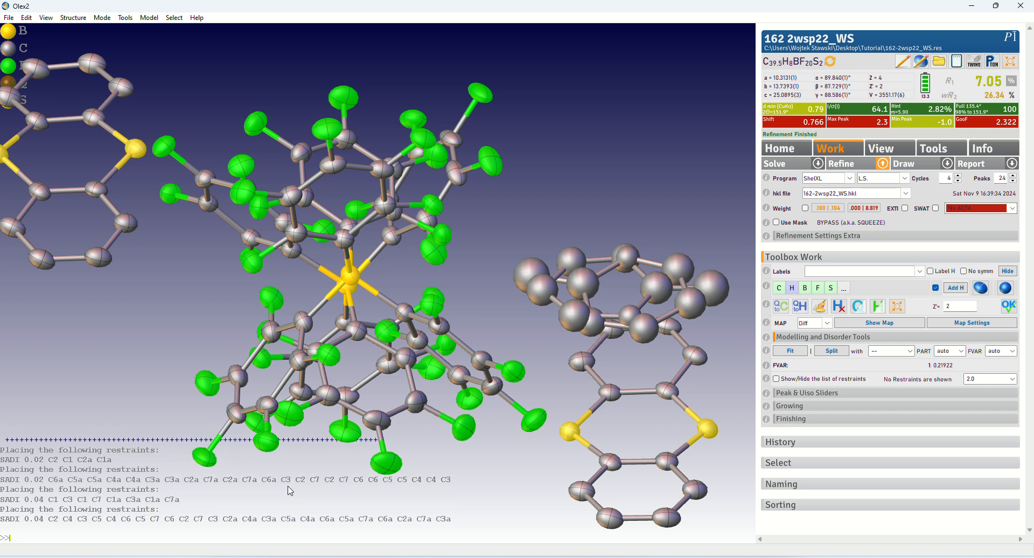
Step: Apply a default SIMU restraint to all carbons of both disorder components, C1–C7 and C1a–C7a
{"action": "mouse_move", "coordinate": [647, 321]}
{"action": "left_mouse_down"}
{"action": "mouse_move", "coordinate": [638, 283]}
{"action": "mouse_move", "coordinate": [644, 307]}
{"action": "mouse_move", "coordinate": [625, 315]}
{"action": "mouse_move", "coordinate": [598, 302]}
{"action": "mouse_move", "coordinate": [586, 322]}
{"action": "mouse_move", "coordinate": [598, 319]}
{"action": "mouse_move", "coordinate": [499, 311]}
{"action": "mouse_move", "coordinate": [477, 272]}
{"action": "mouse_move", "coordinate": [652, 332]}
{"action": "left_mouse_up"}
{"action": "type", "text": "s"}
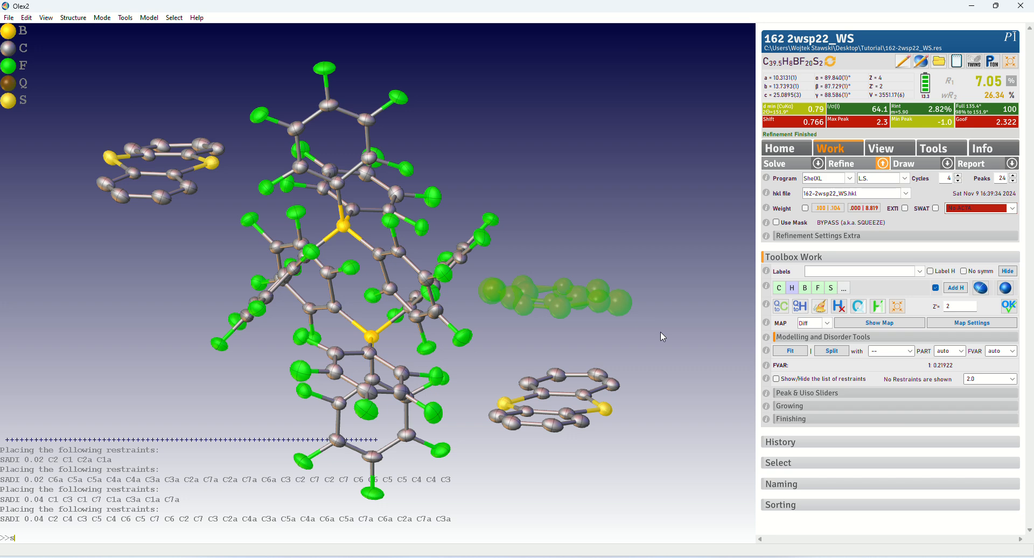
{"action": "type", "text": "imu"}
{"action": "key", "text": "Return"}
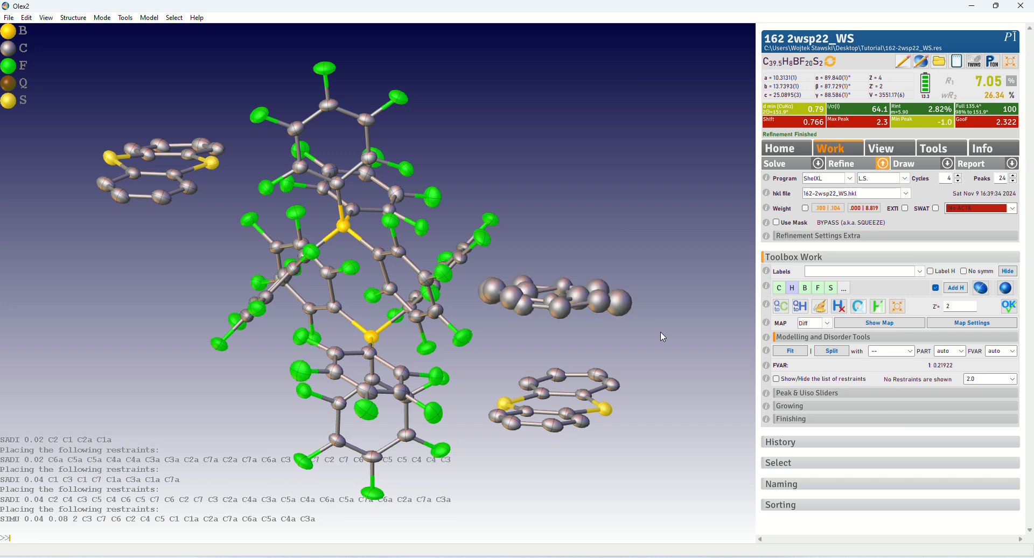
Step: Apply separate default RIGU restraints to the C1–C7 component and the C1a–C7a component
{"action": "left_click_drag", "start_coordinate": [666, 333], "coordinate": [511, 336]}
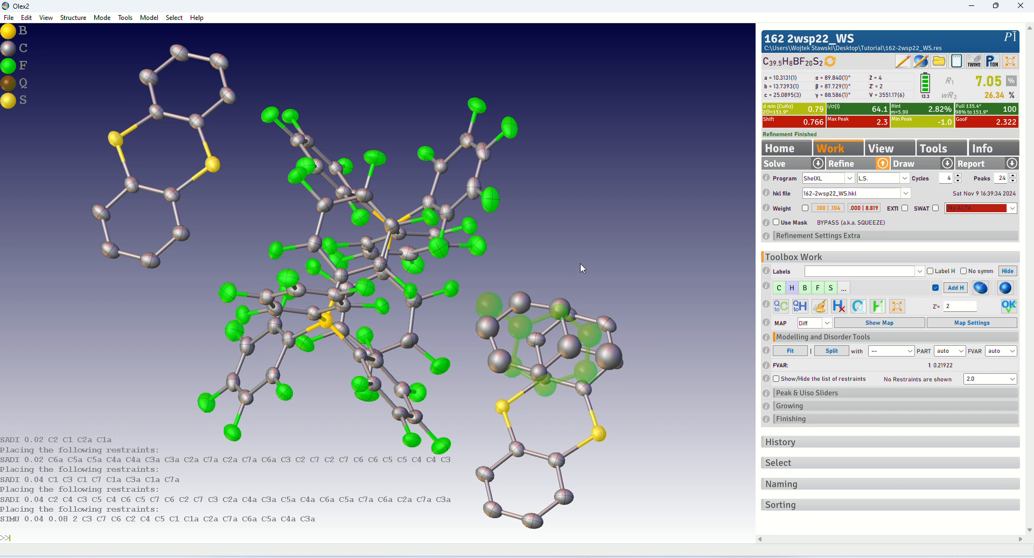
{"action": "left_click_drag", "start_coordinate": [580, 262], "coordinate": [595, 224]}
{"action": "type", "text": "rigu"}
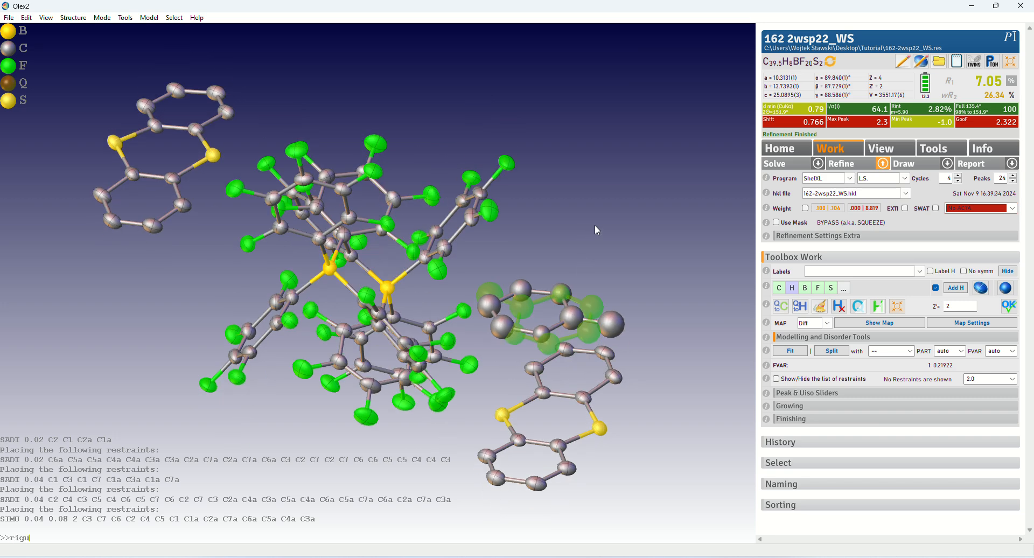
{"action": "key", "text": "Return"}
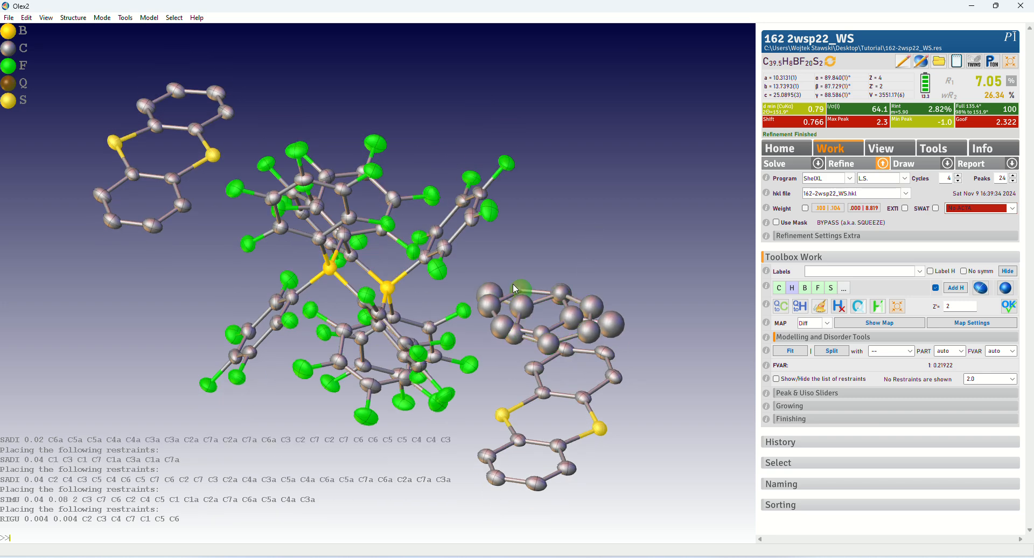
{"action": "type", "text": "rigu"}
{"action": "key", "text": "Return"}
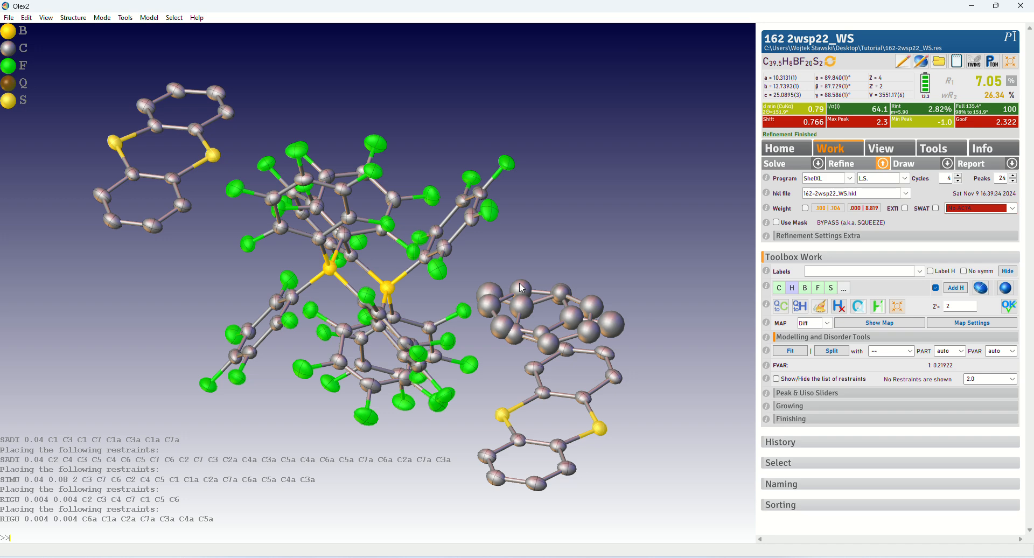
Step: Refine the structure three times in succession with the new restraints on the disordered fragment
{"action": "left_click_drag", "start_coordinate": [522, 288], "coordinate": [543, 234]}
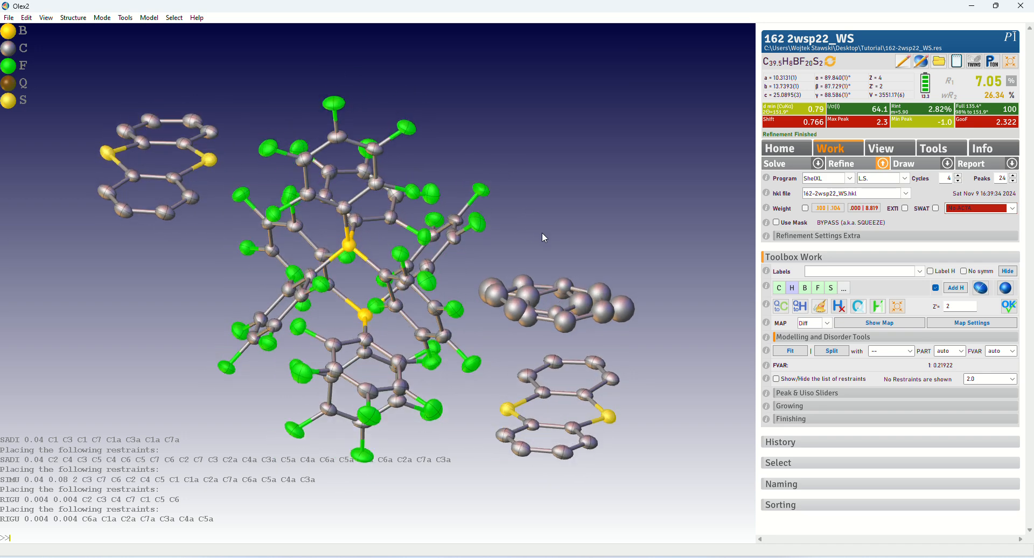
{"action": "key", "text": "ctrl+r"}
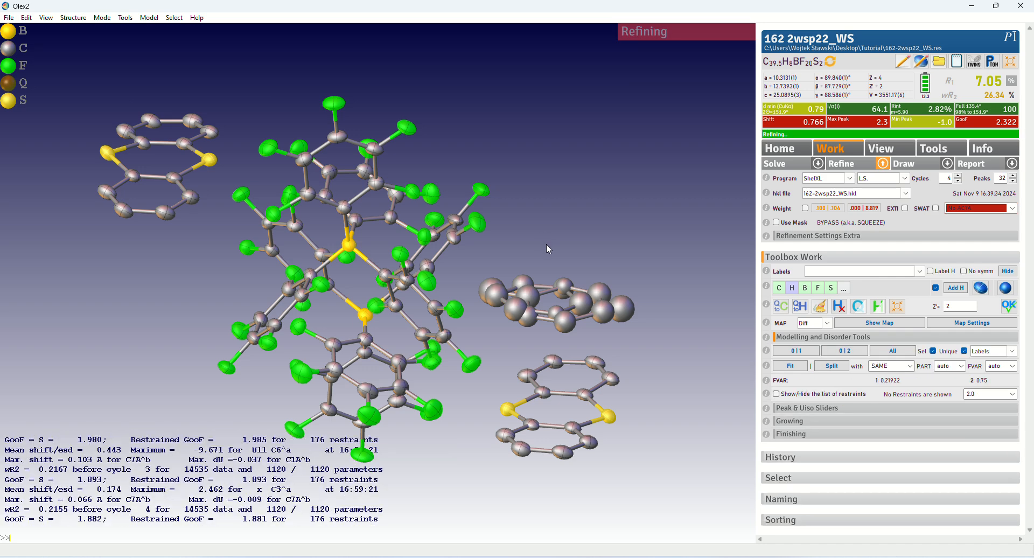
{"action": "left_click_drag", "start_coordinate": [515, 262], "coordinate": [535, 318]}
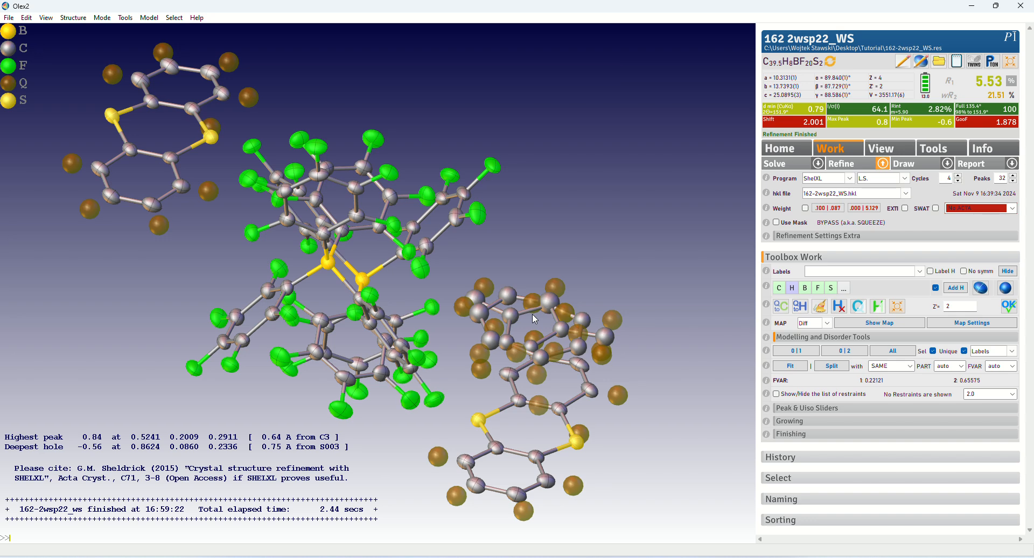
{"action": "key", "text": "ctrl+r"}
{"action": "mouse_move", "coordinate": [512, 316]}
{"action": "left_click_drag", "start_coordinate": [507, 300], "coordinate": [550, 249]}
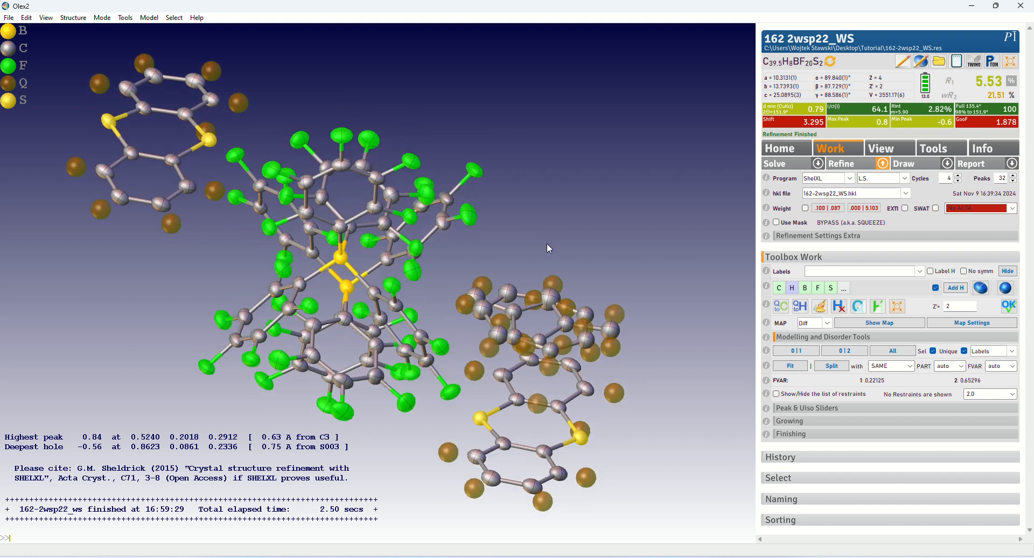
{"action": "key", "text": "ctrl+r"}
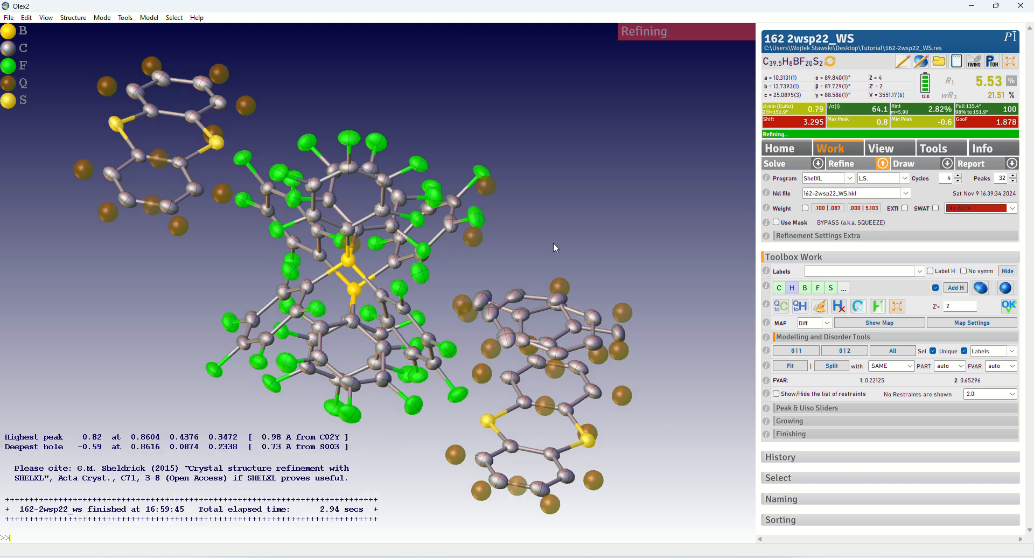
Step: Select both components of the disordered fragment and restrain their displacement parameters with SIMU 0.01
{"action": "left_click_drag", "start_coordinate": [506, 295], "coordinate": [477, 278]}
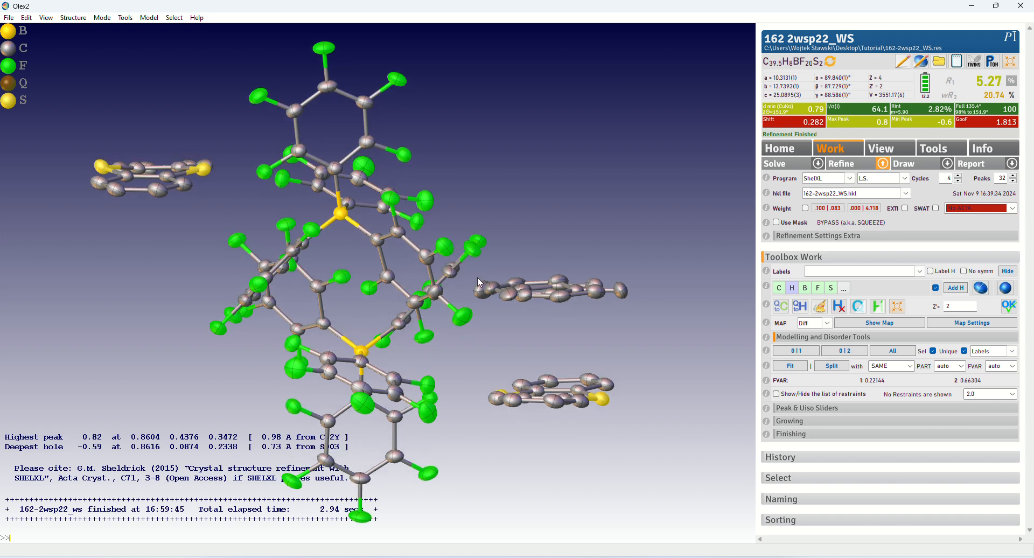
{"action": "double_click", "coordinate": [570, 300]}
{"action": "type", "text": "s"}
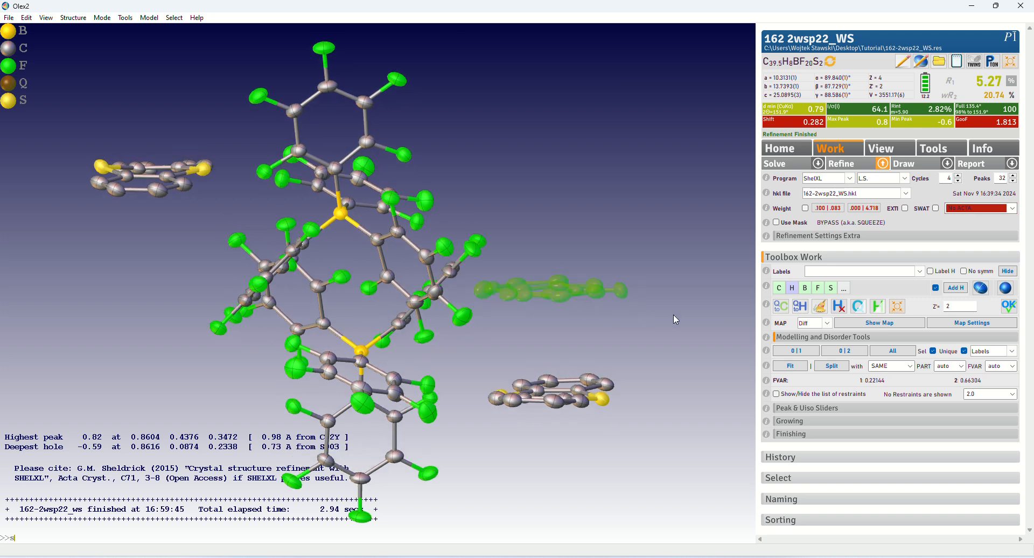
{"action": "type", "text": "imu 0.01"}
{"action": "key", "text": "Return"}
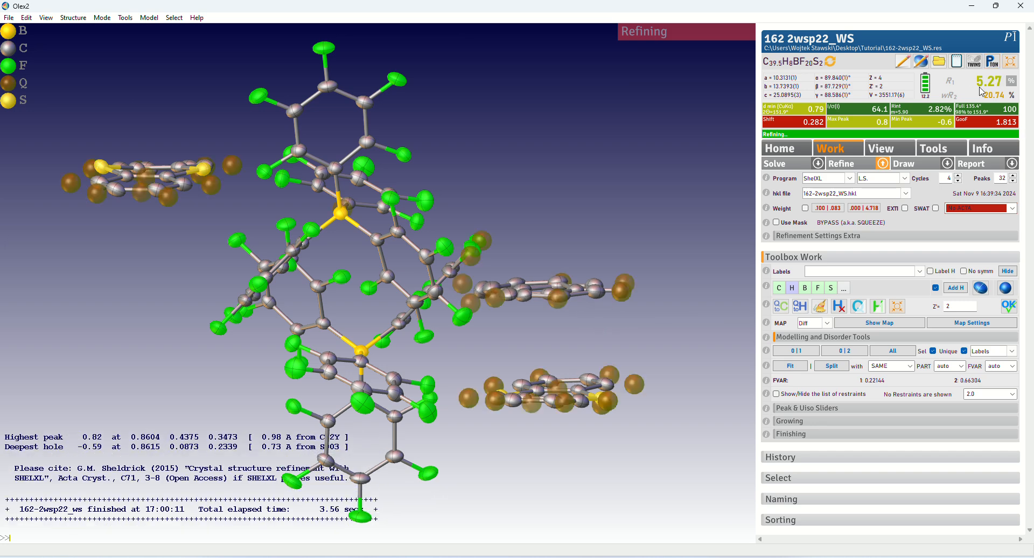
Step: Add hydrogen atoms to the structure and refine it repeatedly
{"action": "left_click_drag", "start_coordinate": [571, 191], "coordinate": [571, 245]}
{"action": "type", "text": "h"}
{"action": "key", "text": "Return"}
{"action": "key", "text": "ctrl+r"}
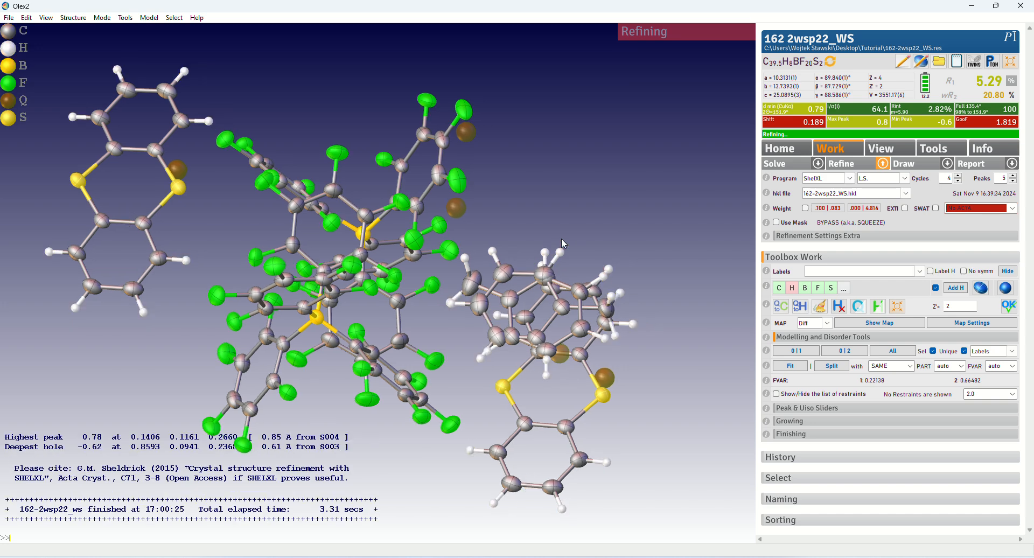
{"action": "key", "text": "ctrl+r"}
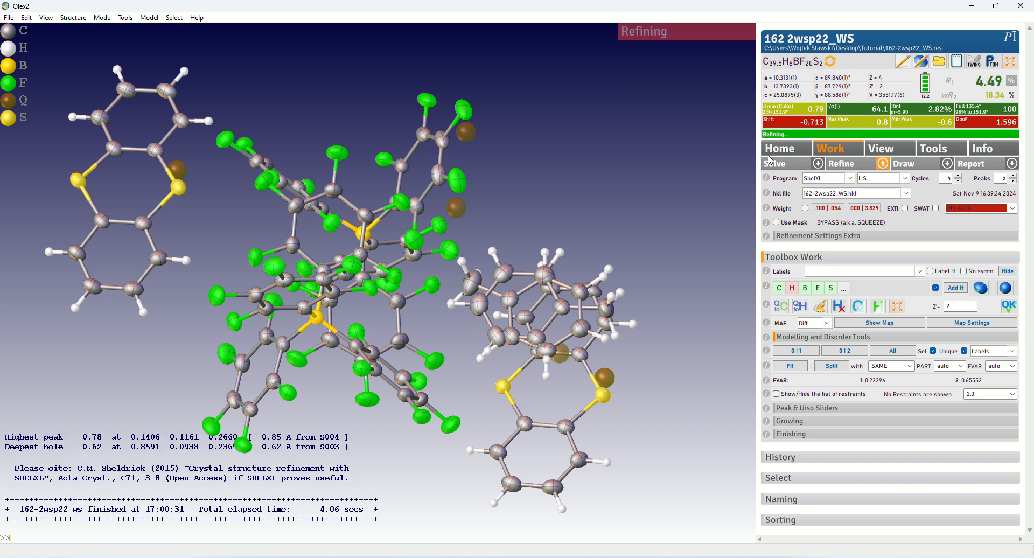
{"action": "key", "text": "ctrl+r"}
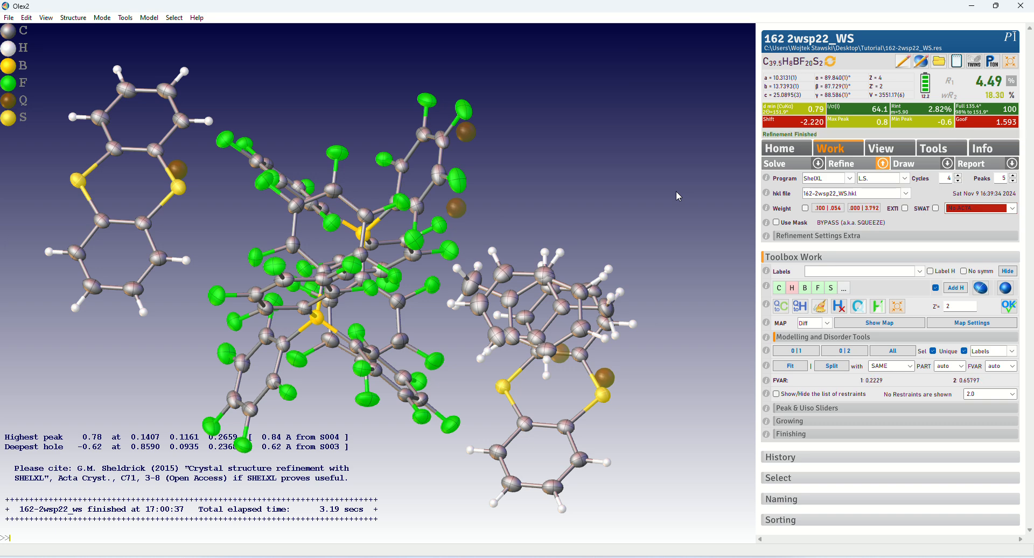
{"action": "key", "text": "ctrl+r"}
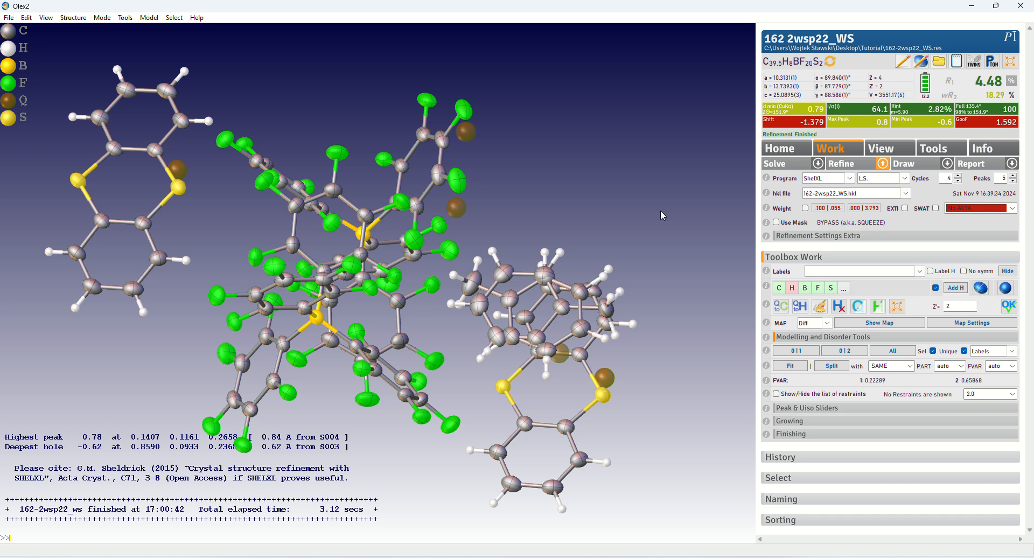
Step: Set the number of refinement cycles to 20 and refine the structure
{"action": "left_click", "coordinate": [958, 181]}
{"action": "left_click", "coordinate": [958, 181]}
{"action": "type", "text": "0"}
{"action": "key", "text": "ctrl+r"}
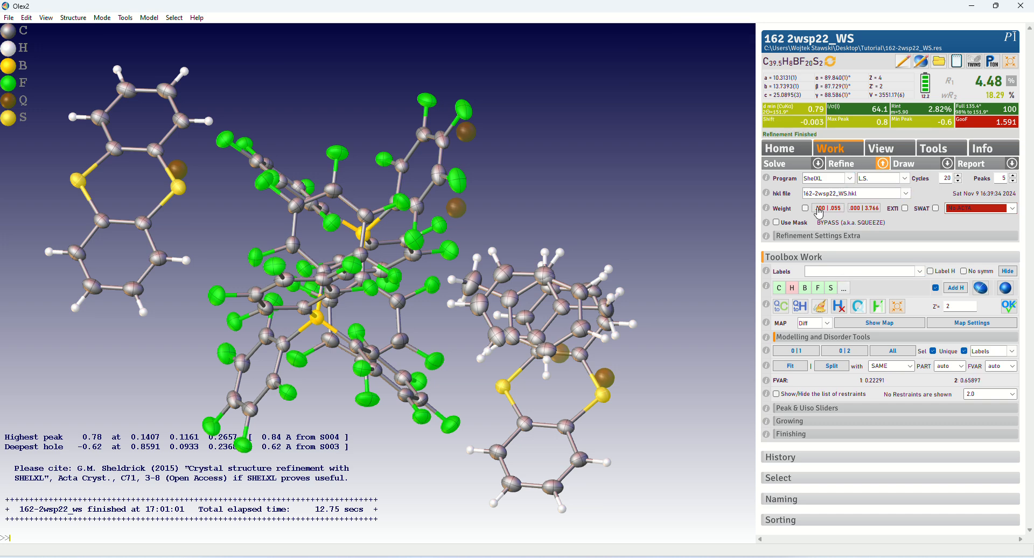
Step: Enable automatic updating of the weighting scheme and refine the structure with it
{"action": "left_click", "coordinate": [806, 209]}
{"action": "left_click", "coordinate": [842, 171]}
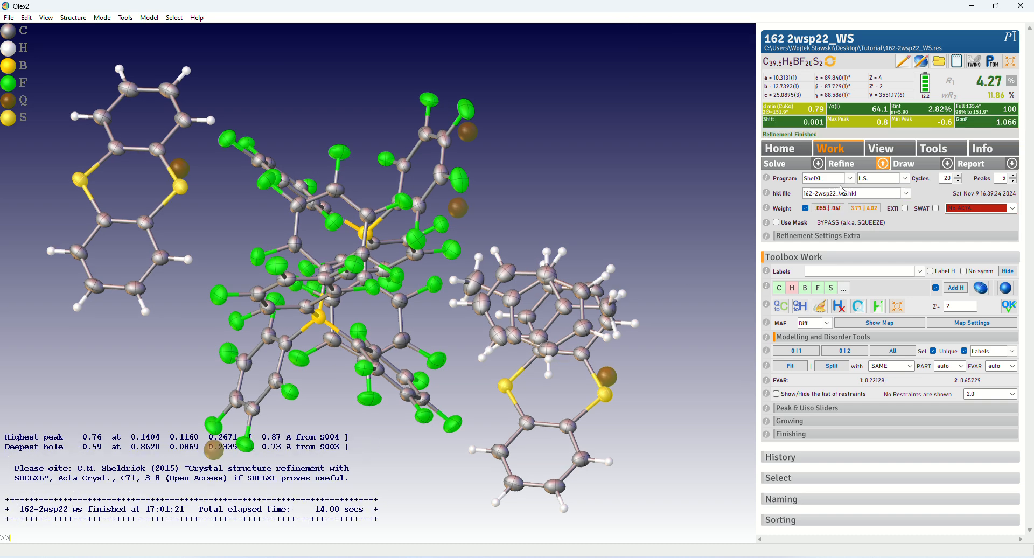
{"action": "left_click", "coordinate": [828, 208]}
Step: Show only the first disorder component (C1–C7) with the ordered part using showp, and inspect its geometry and ellipsoids
{"action": "left_click_drag", "start_coordinate": [649, 262], "coordinate": [558, 277]}
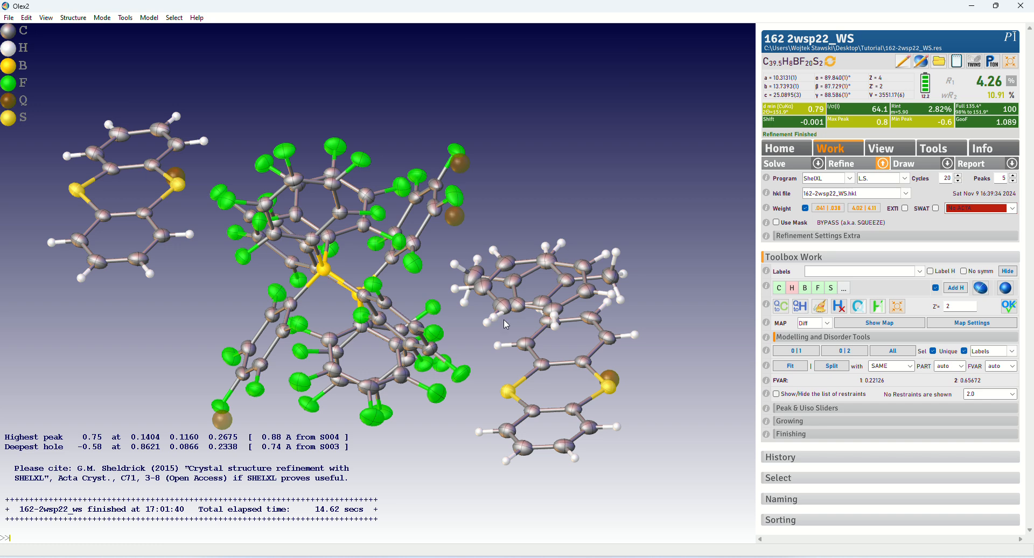
{"action": "left_click_drag", "start_coordinate": [482, 255], "coordinate": [554, 315]}
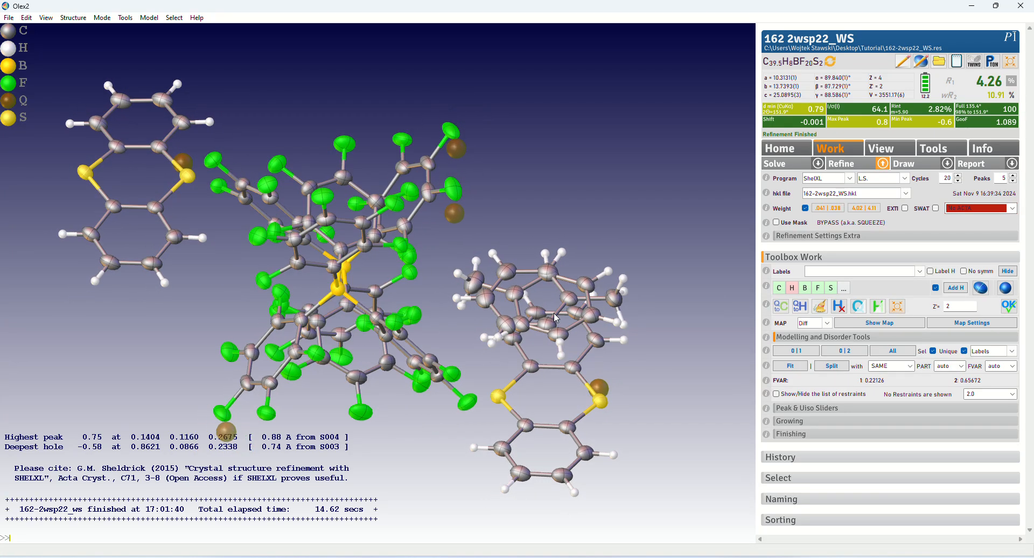
{"action": "type", "text": "showp"}
{"action": "key", "text": "Return"}
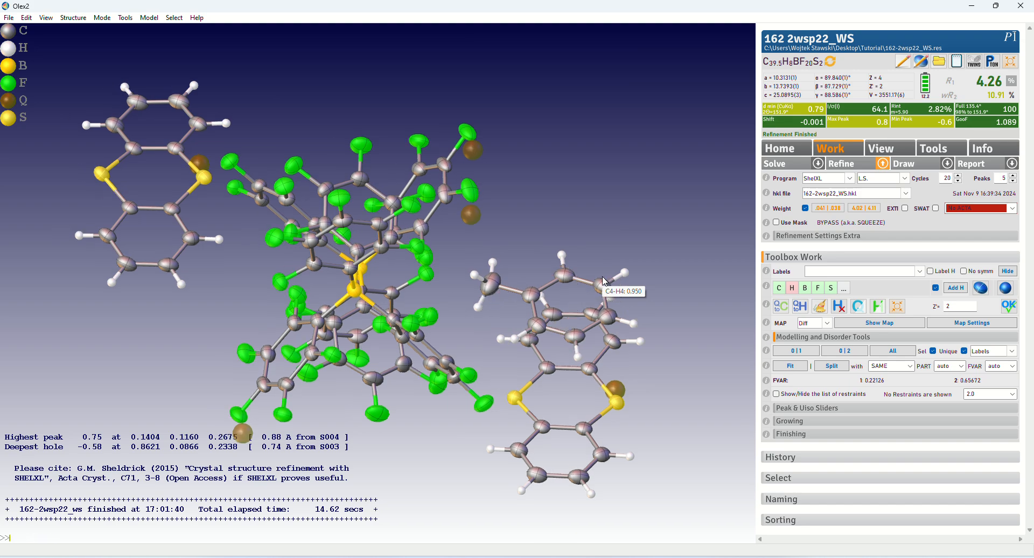
{"action": "left_click_drag", "start_coordinate": [604, 281], "coordinate": [504, 332]}
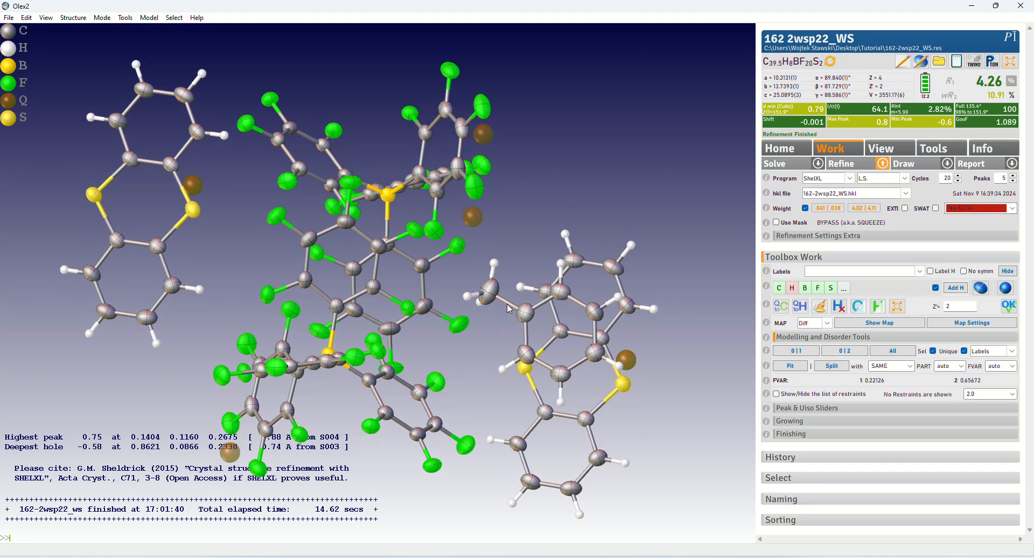
{"action": "mouse_move", "coordinate": [509, 307]}
{"action": "left_click_drag", "start_coordinate": [510, 307], "coordinate": [519, 344]}
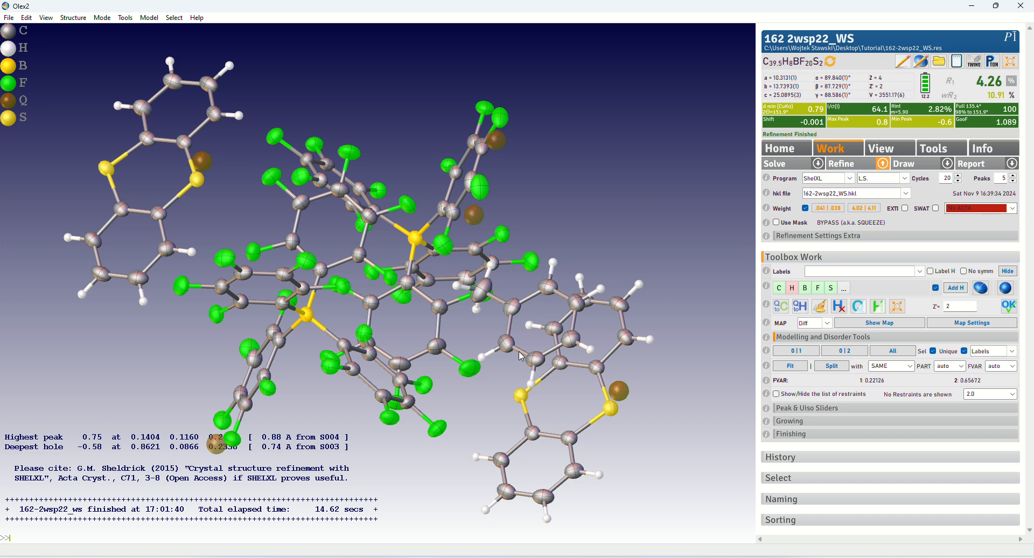
Step: Show only the second disorder component (C1a–C7a) with the ordered part using showp, and inspect its geometry and bond lengths
{"action": "mouse_move", "coordinate": [555, 354]}
{"action": "type", "text": "showp"}
{"action": "key", "text": "Return"}
{"action": "left_click_drag", "start_coordinate": [559, 212], "coordinate": [603, 246]}
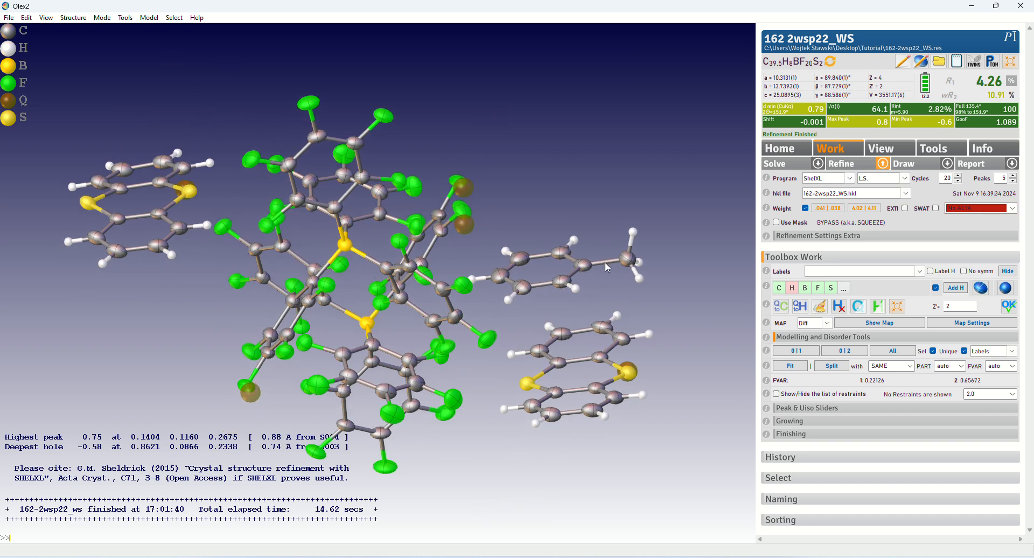
{"action": "mouse_move", "coordinate": [606, 264]}
{"action": "left_click_drag", "start_coordinate": [591, 267], "coordinate": [601, 297]}
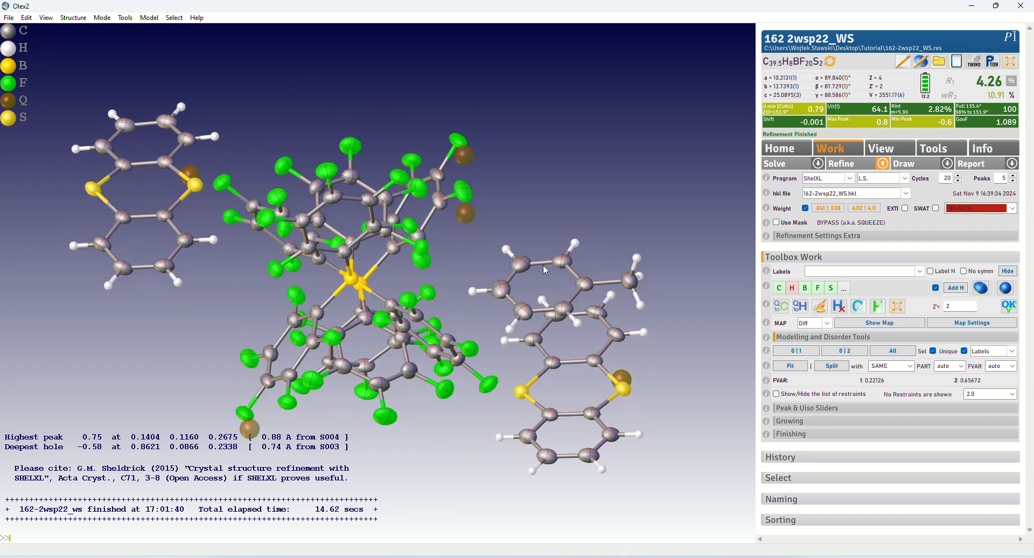
{"action": "mouse_move", "coordinate": [544, 265]}
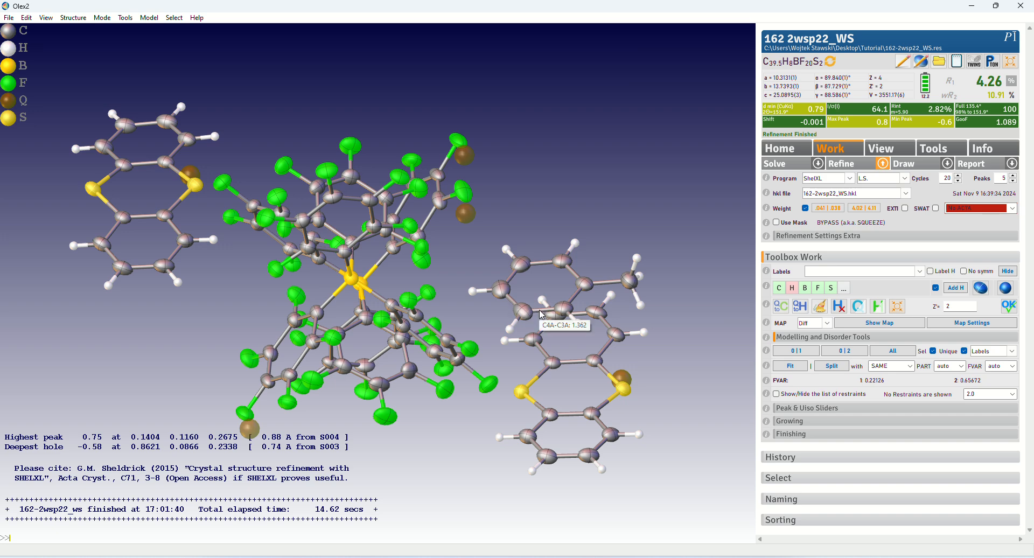
{"action": "mouse_move", "coordinate": [579, 298]}
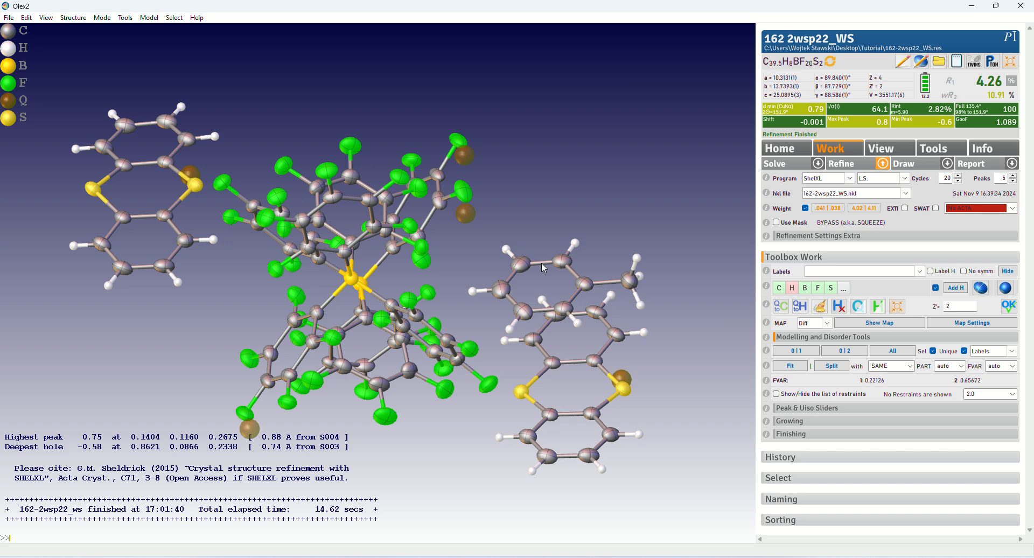
Step: Display both disorder components together with the ordered part again using showp
{"action": "left_click_drag", "start_coordinate": [515, 277], "coordinate": [522, 260]}
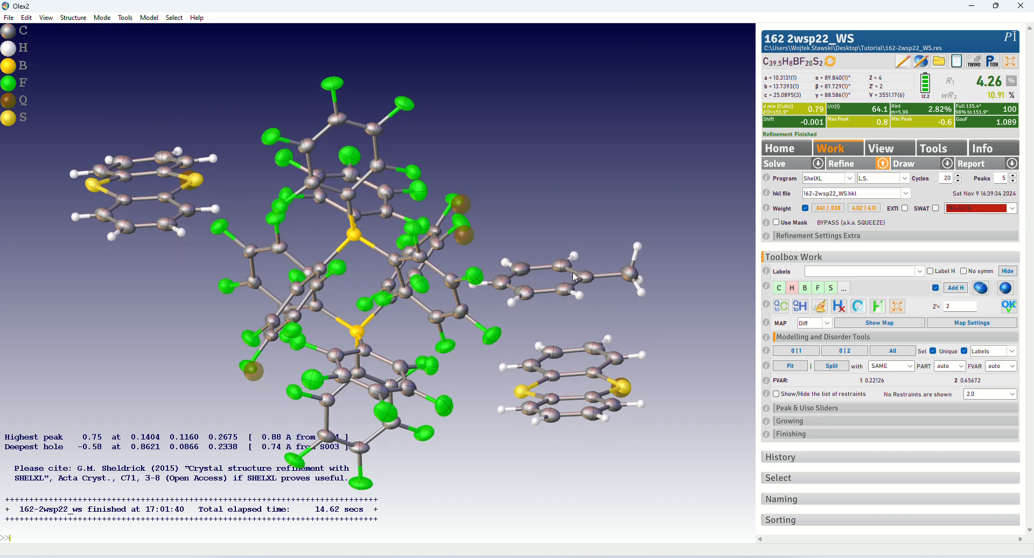
{"action": "type", "text": "showp 0"}
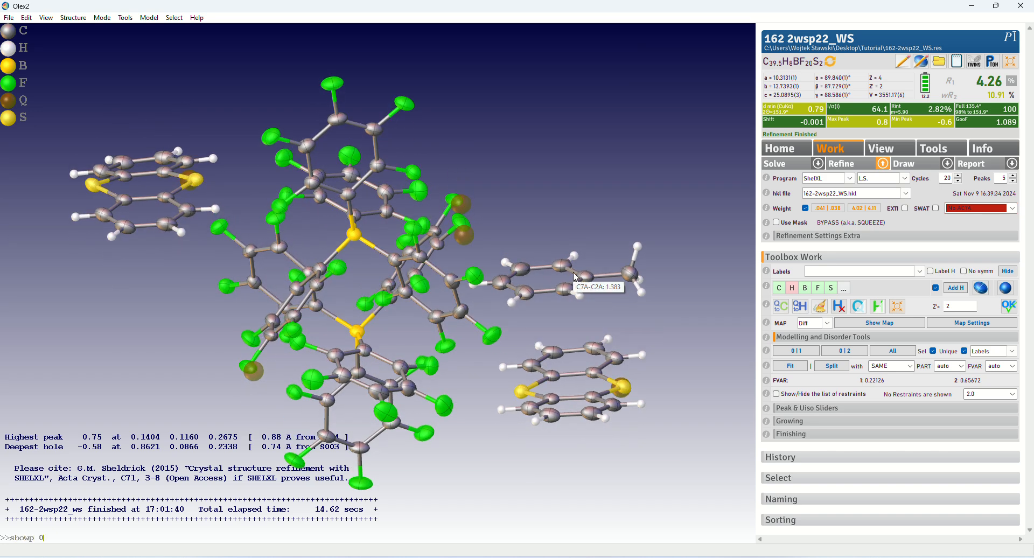
{"action": "key", "text": "Return"}
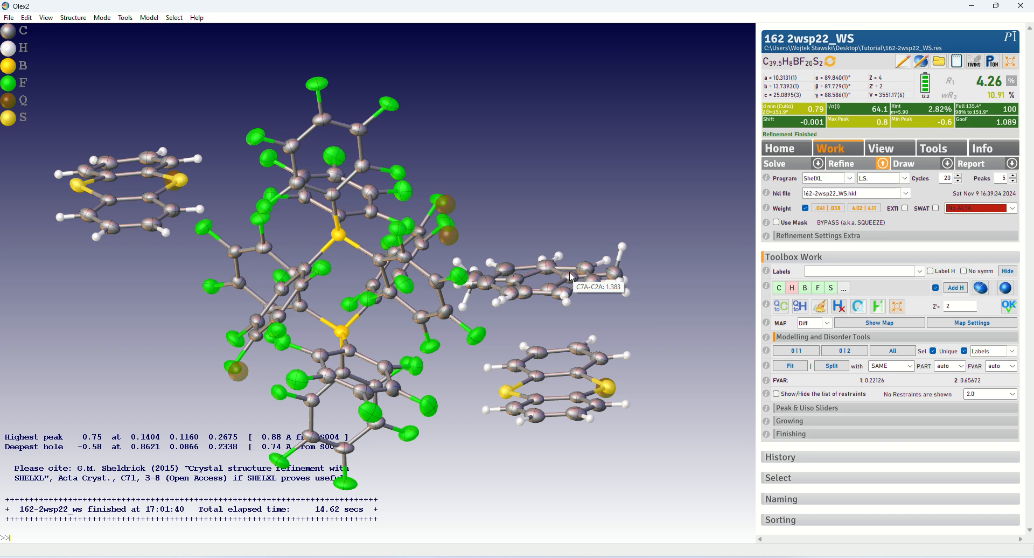
Step: Select the whole disordered C1–C7/C1A–C7A fragment and review its SADI, RIGU and SIMU restraints in the atom instruction editor
{"action": "left_click_drag", "start_coordinate": [575, 277], "coordinate": [561, 300]}
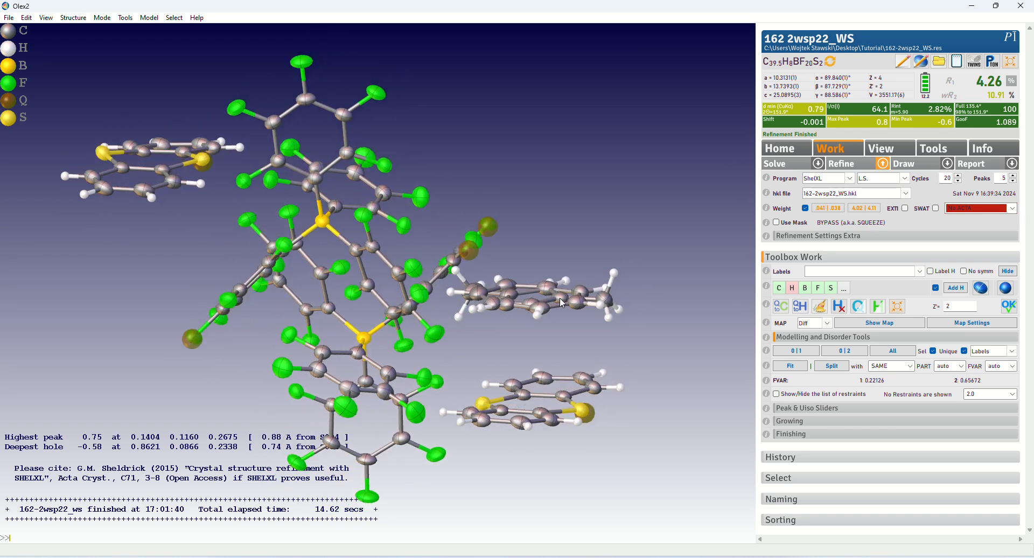
{"action": "mouse_move", "coordinate": [472, 339]}
{"action": "left_mouse_down"}
{"action": "mouse_move", "coordinate": [468, 309]}
{"action": "mouse_move", "coordinate": [472, 333]}
{"action": "mouse_move", "coordinate": [466, 327]}
{"action": "left_mouse_up"}
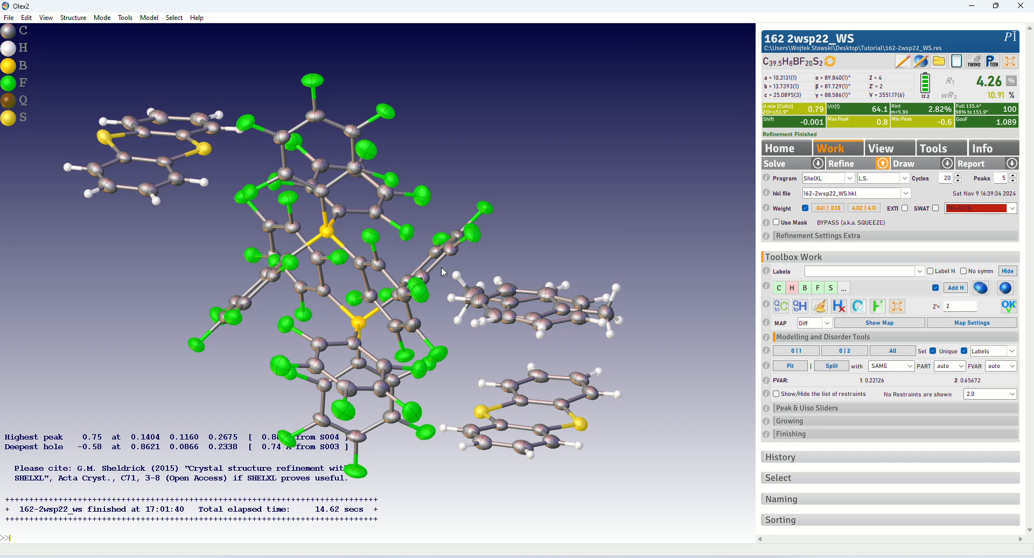
{"action": "left_click_drag", "start_coordinate": [441, 267], "coordinate": [647, 343], "text": "shift"}
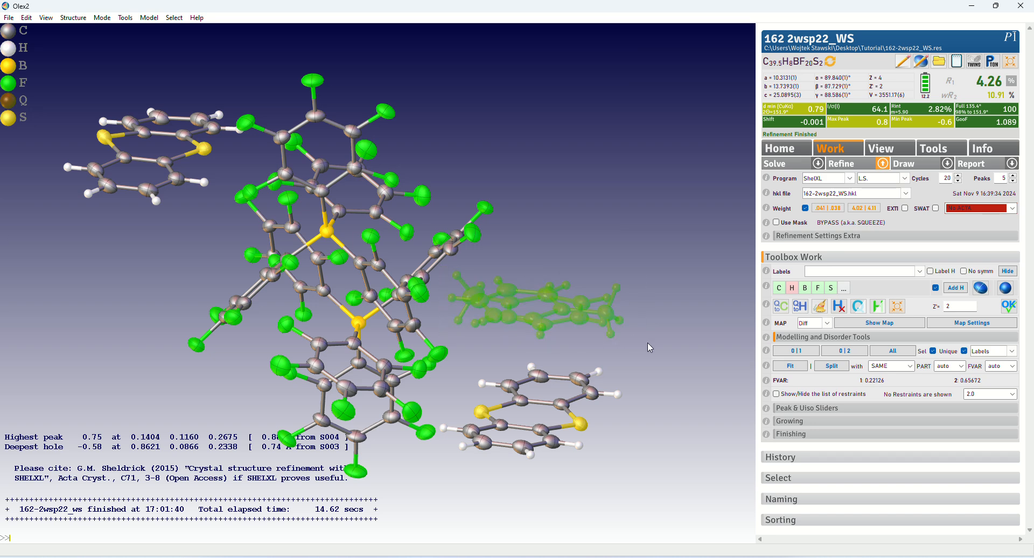
{"action": "left_click", "coordinate": [905, 62]}
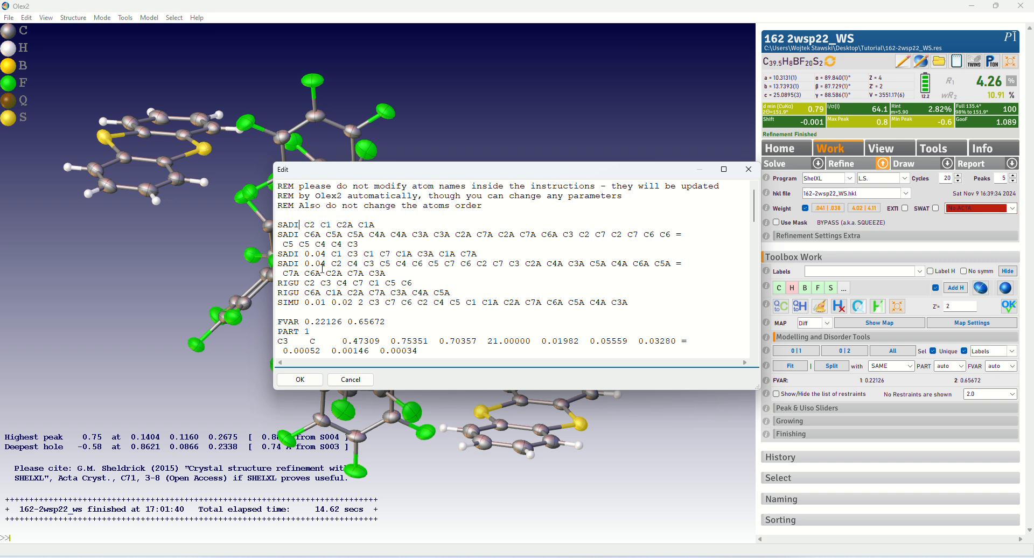
{"action": "left_click", "coordinate": [301, 381]}
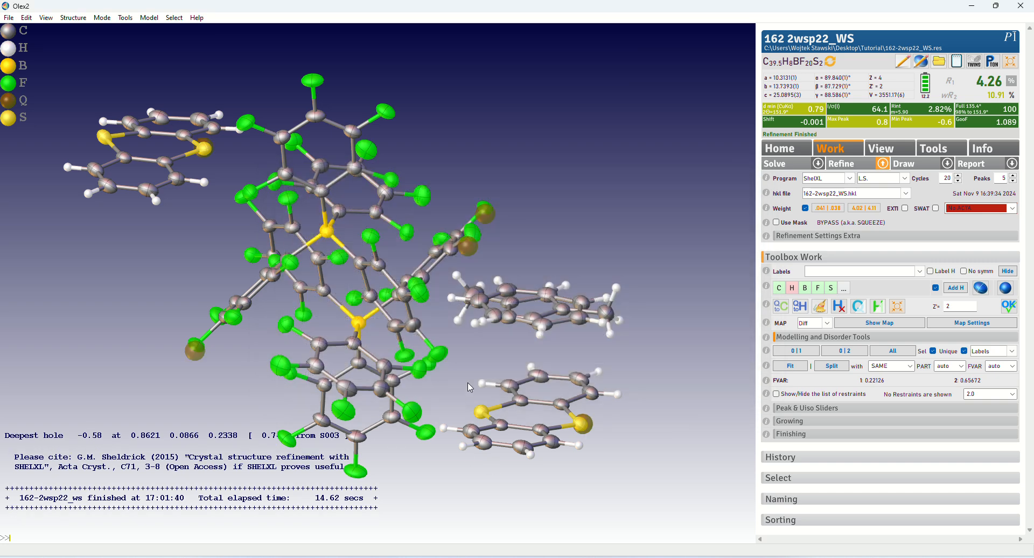
{"action": "left_click_drag", "start_coordinate": [465, 371], "coordinate": [471, 329]}
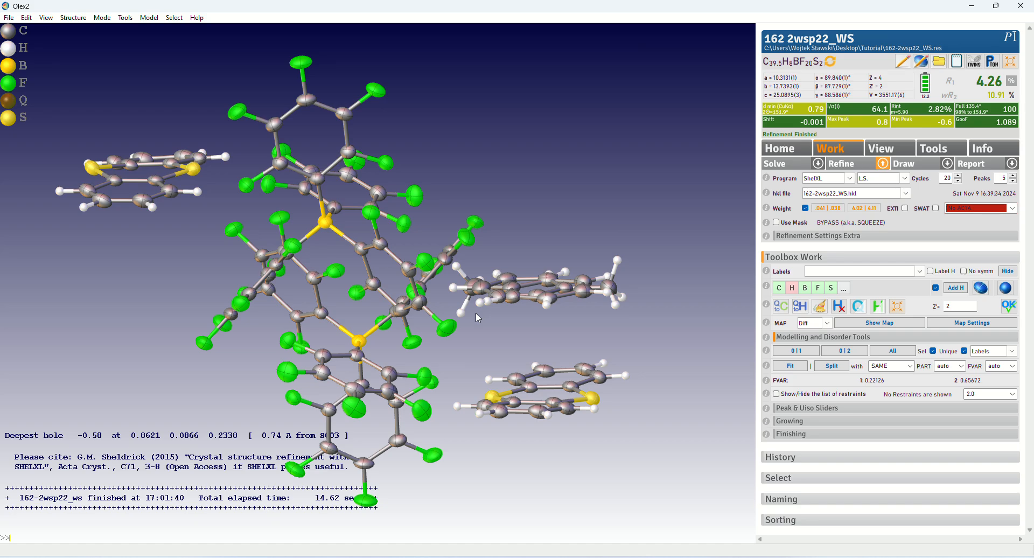
{"action": "left_click_drag", "start_coordinate": [476, 312], "coordinate": [457, 343]}
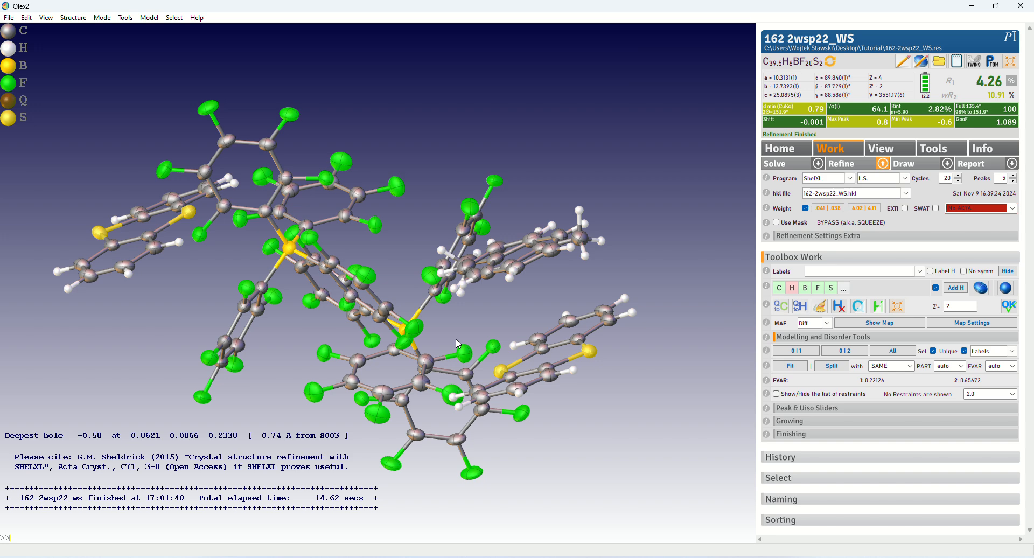